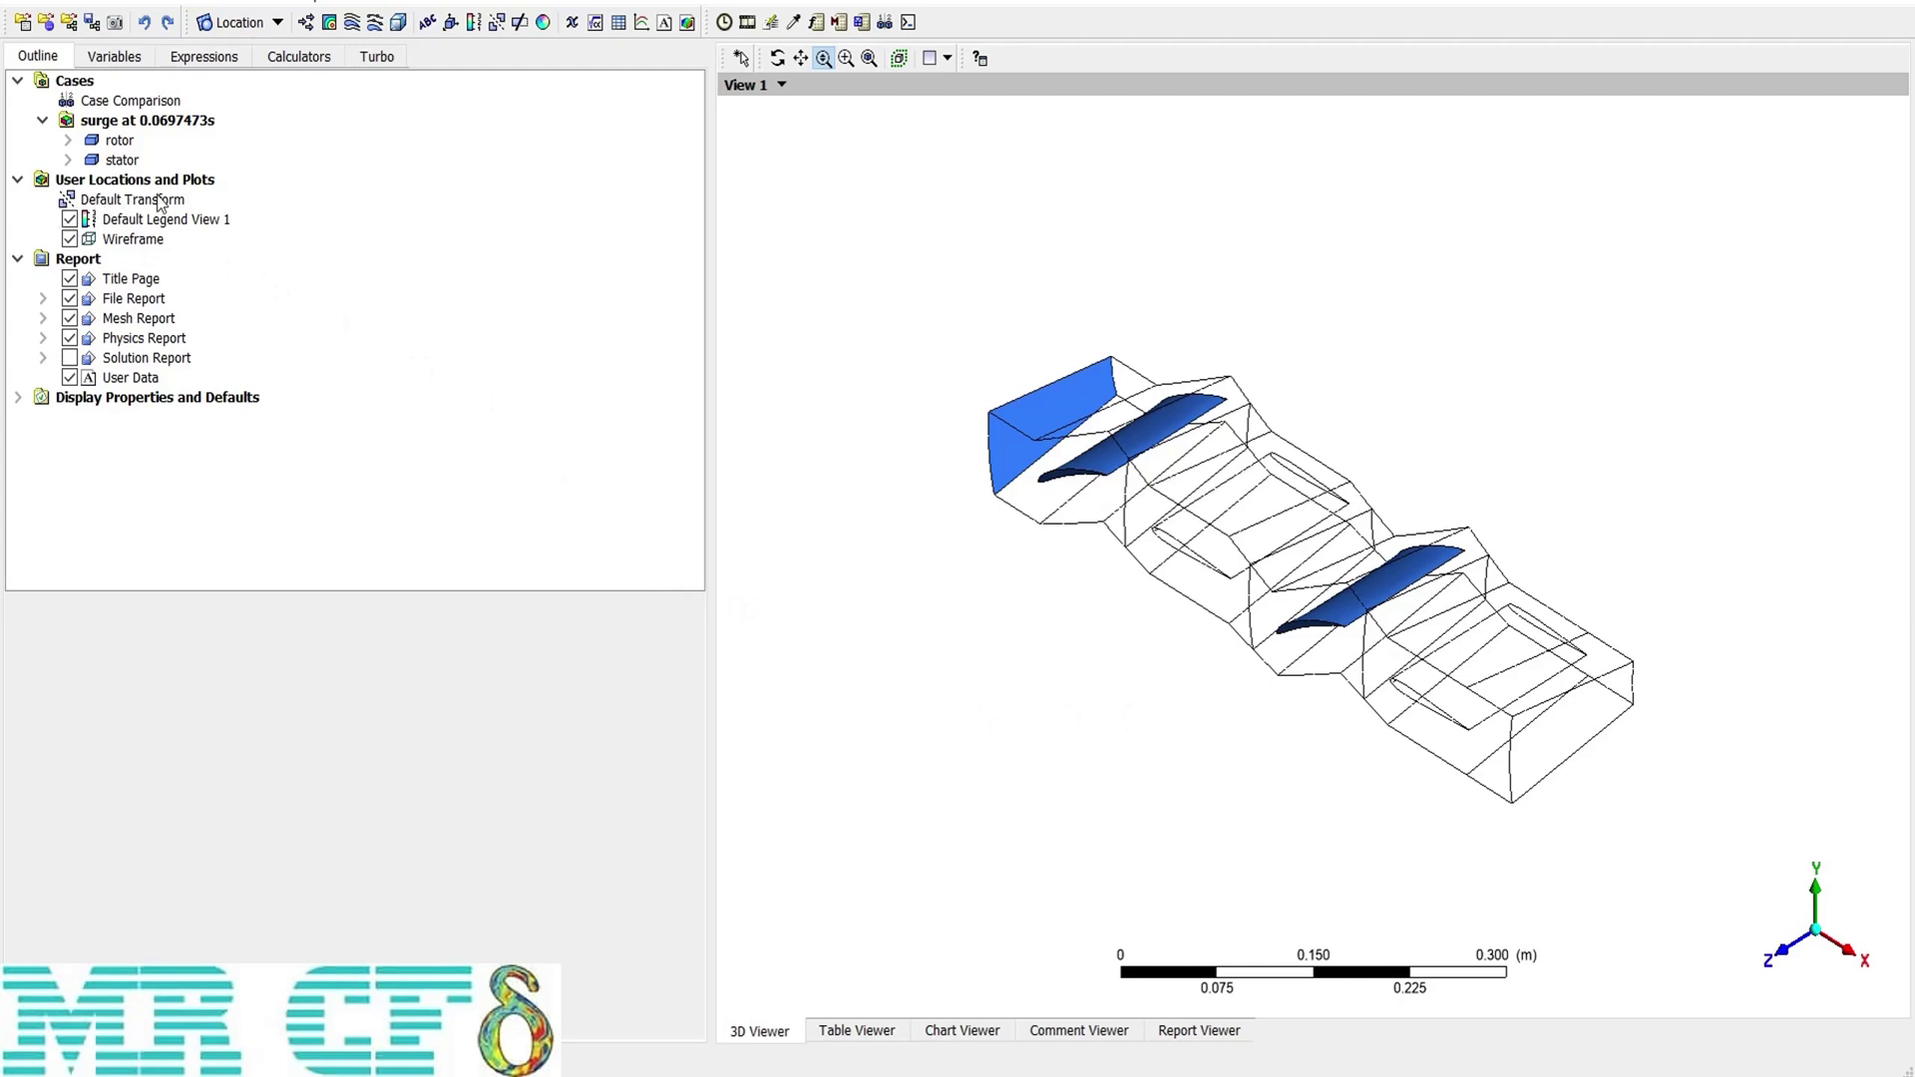
- In Default Transform, clear Instancing Info From Domain to expose the 12-passage rotation settings
{"action": "left_click", "coordinate": [127, 203]}
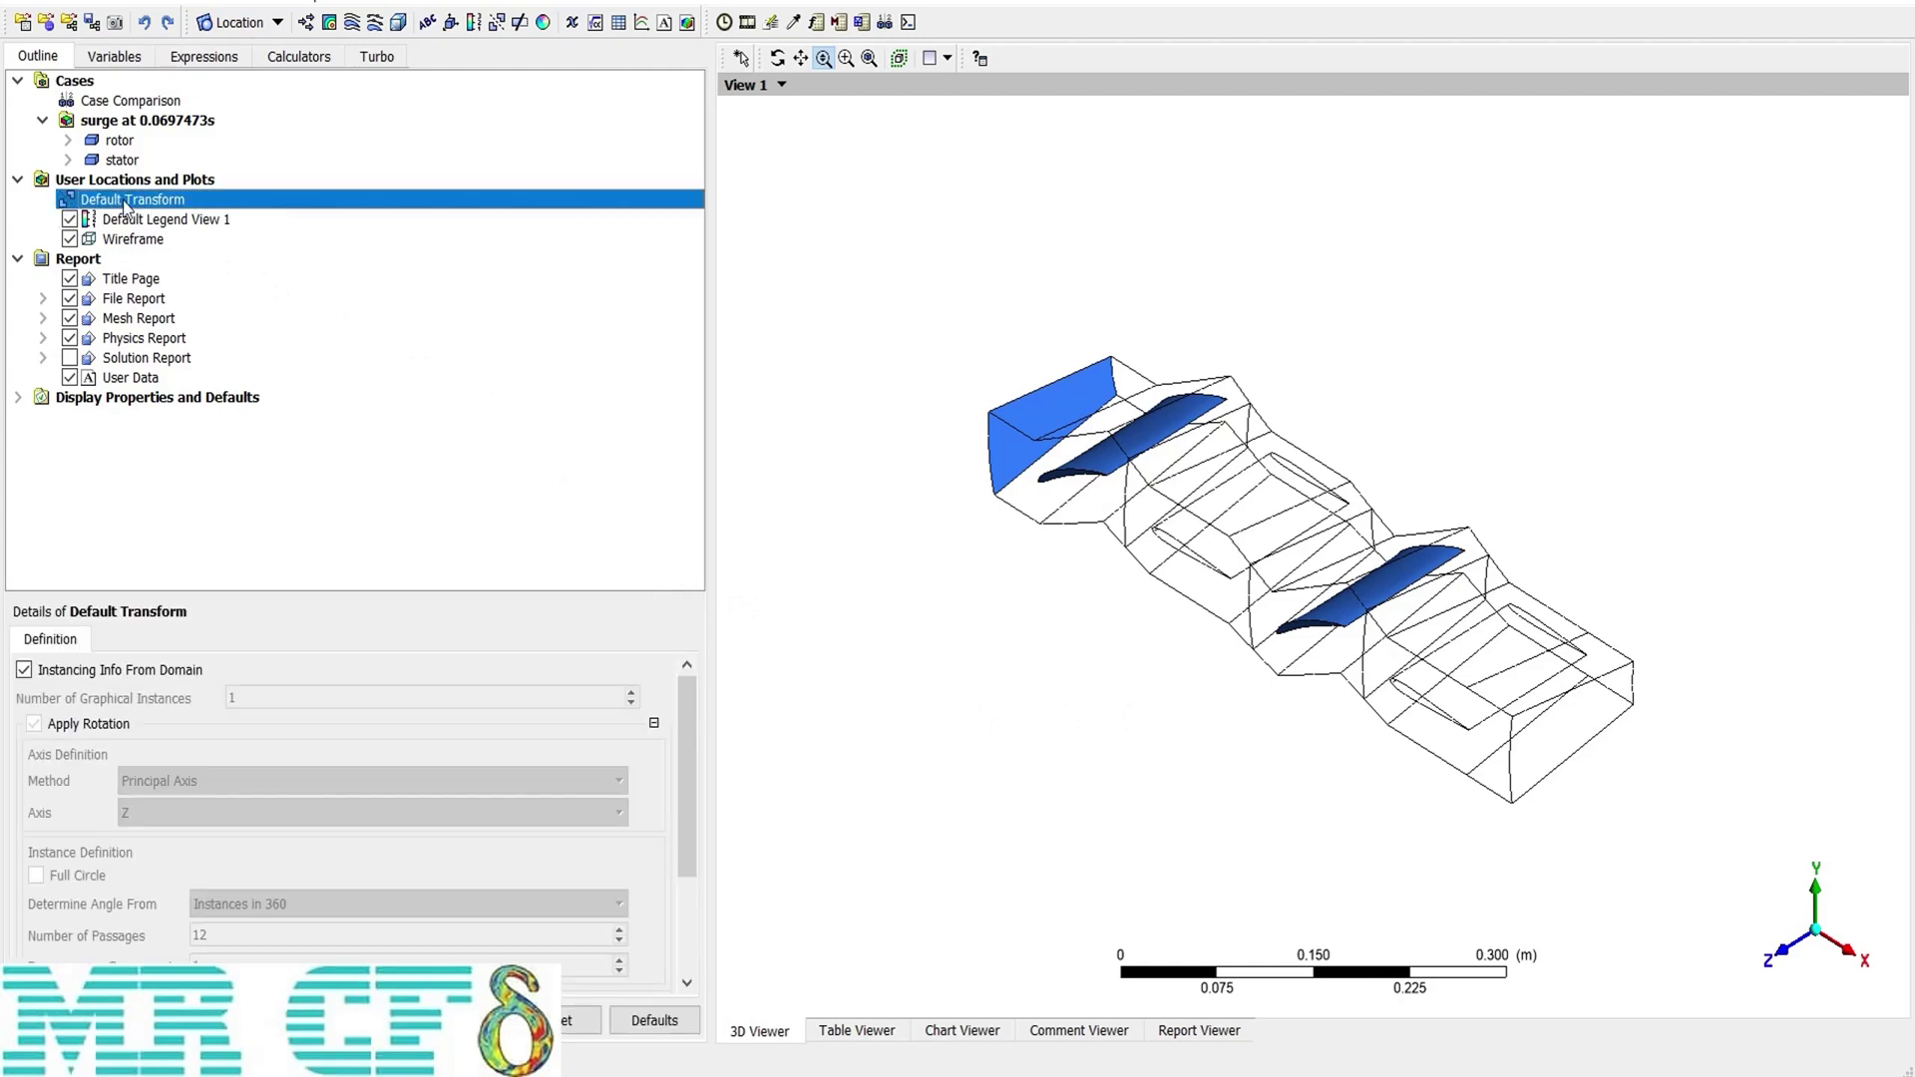
{"action": "left_click_drag", "start_coordinate": [687, 738], "coordinate": [697, 703]}
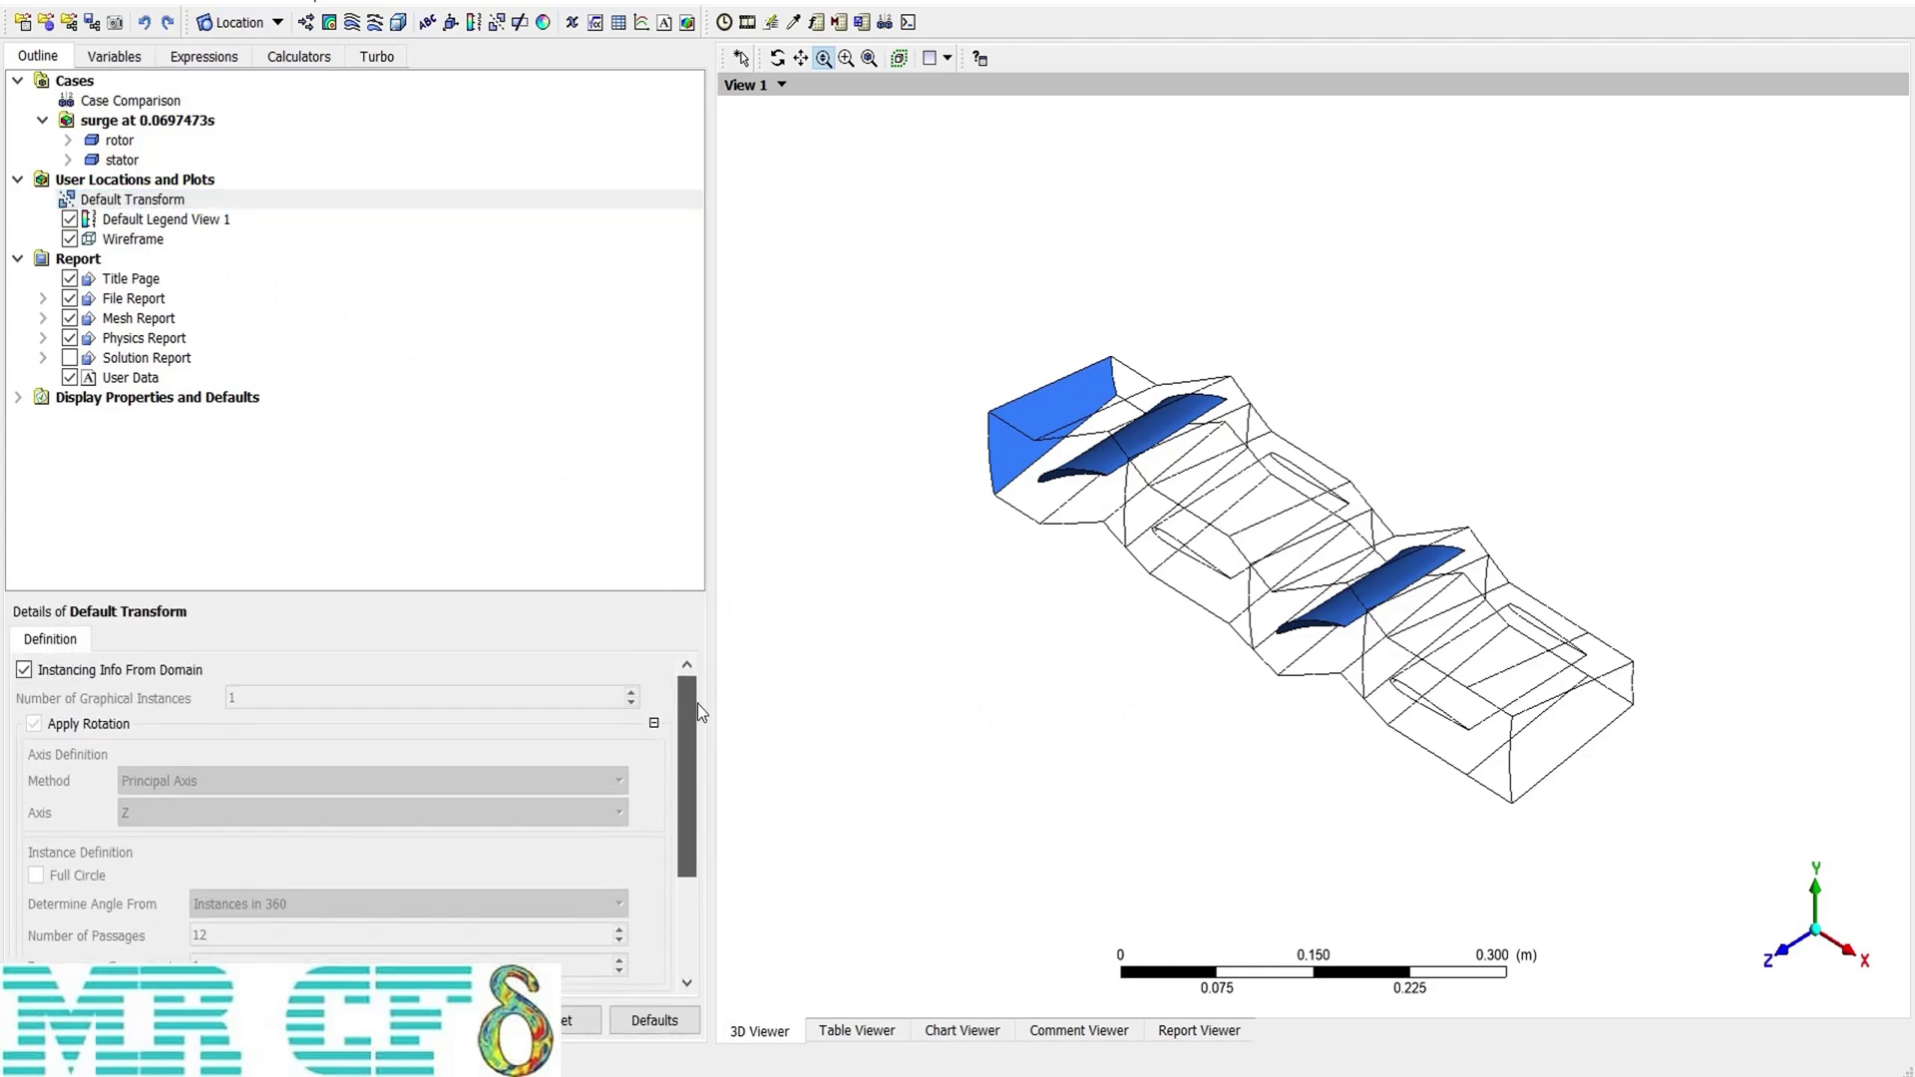
{"action": "left_click", "coordinate": [104, 673]}
{"action": "left_click_drag", "start_coordinate": [690, 774], "coordinate": [711, 740]}
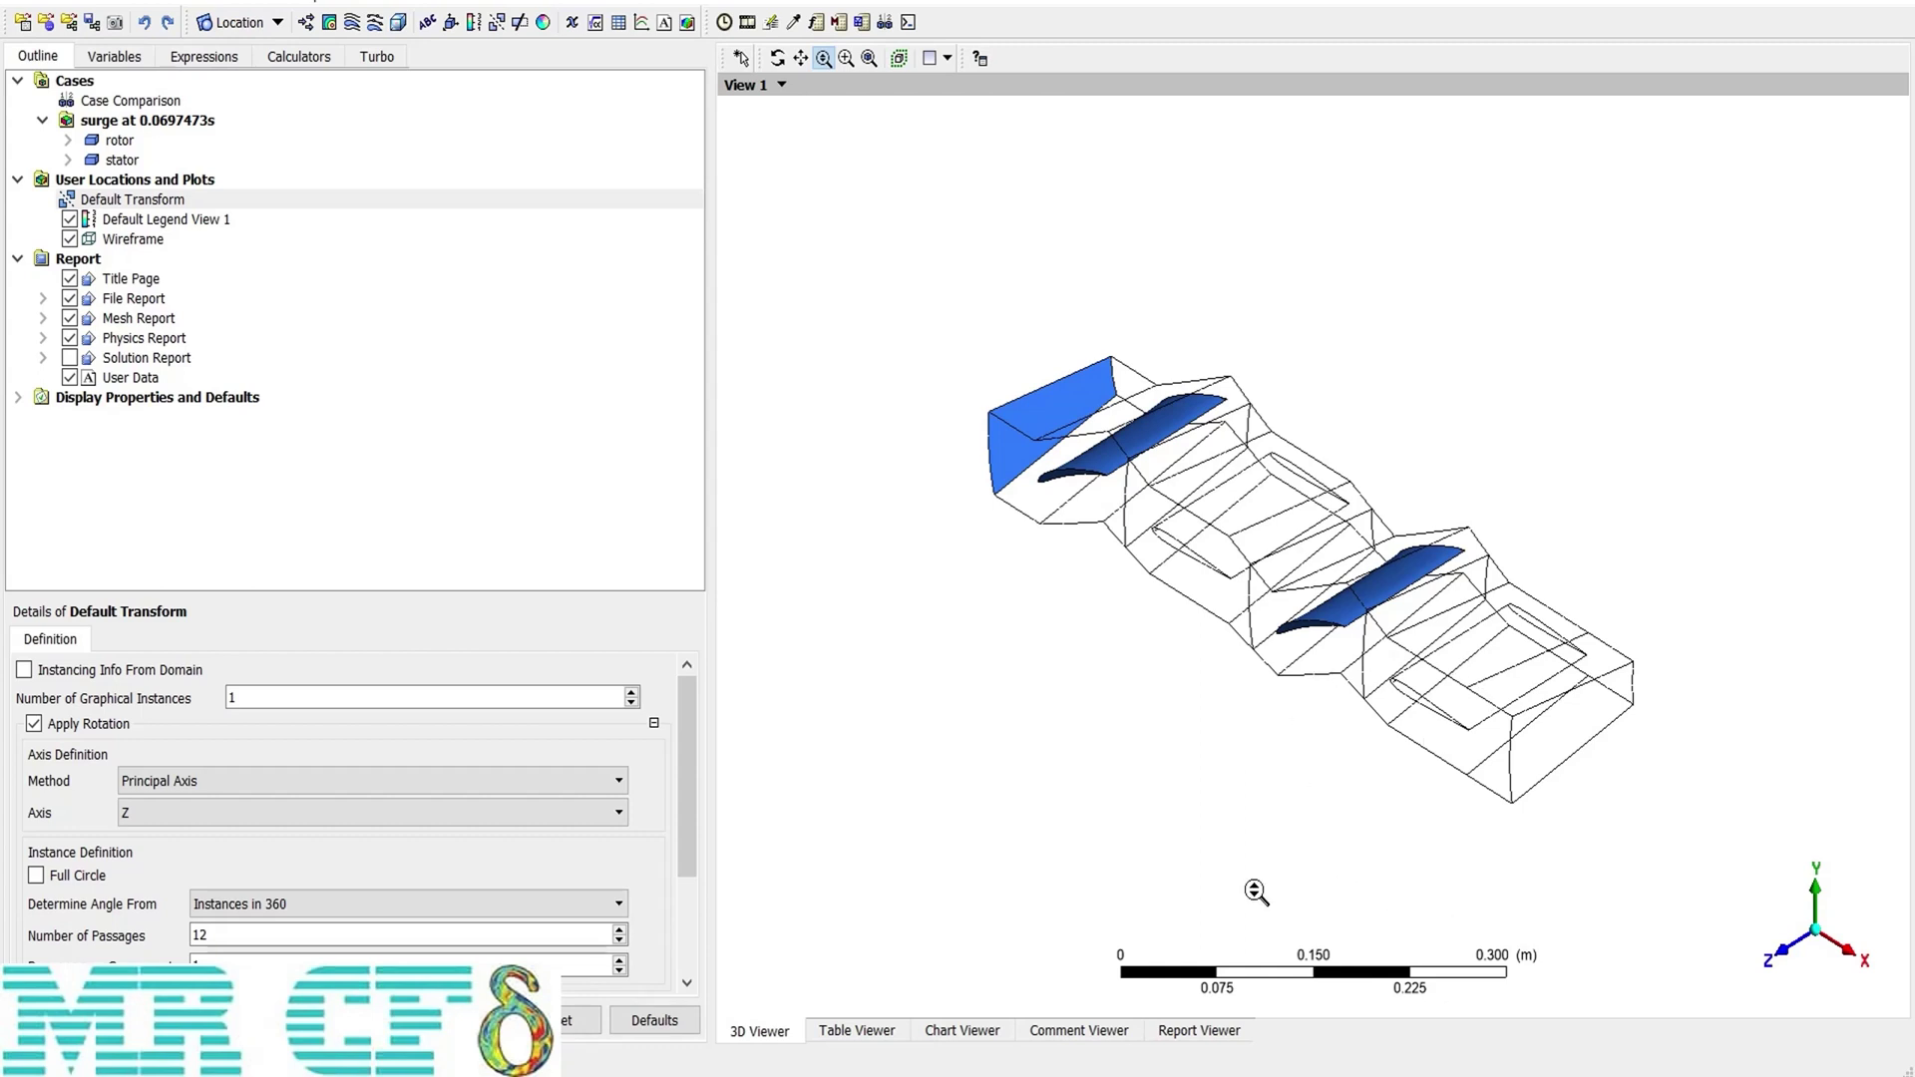
{"action": "double_click", "coordinate": [315, 697]}
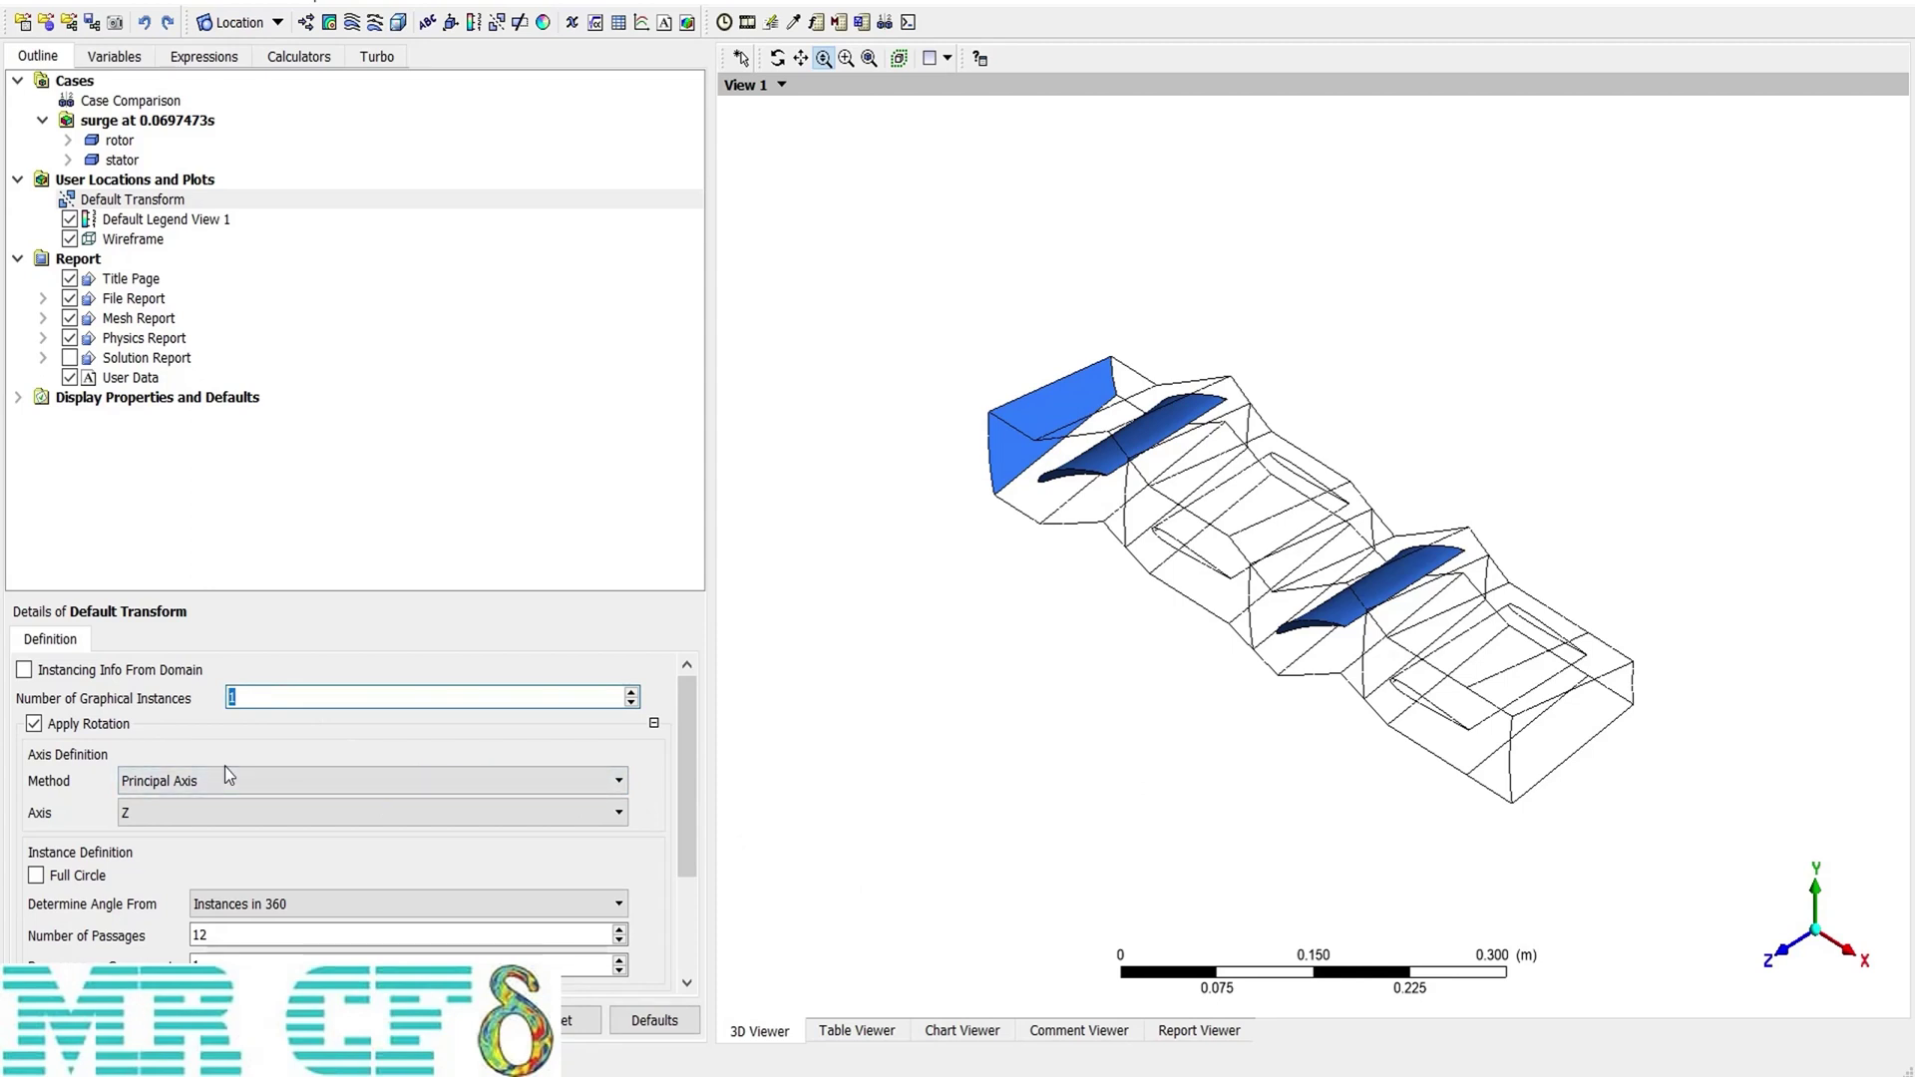
{"action": "type", "text": "2"}
{"action": "key", "text": "Return"}
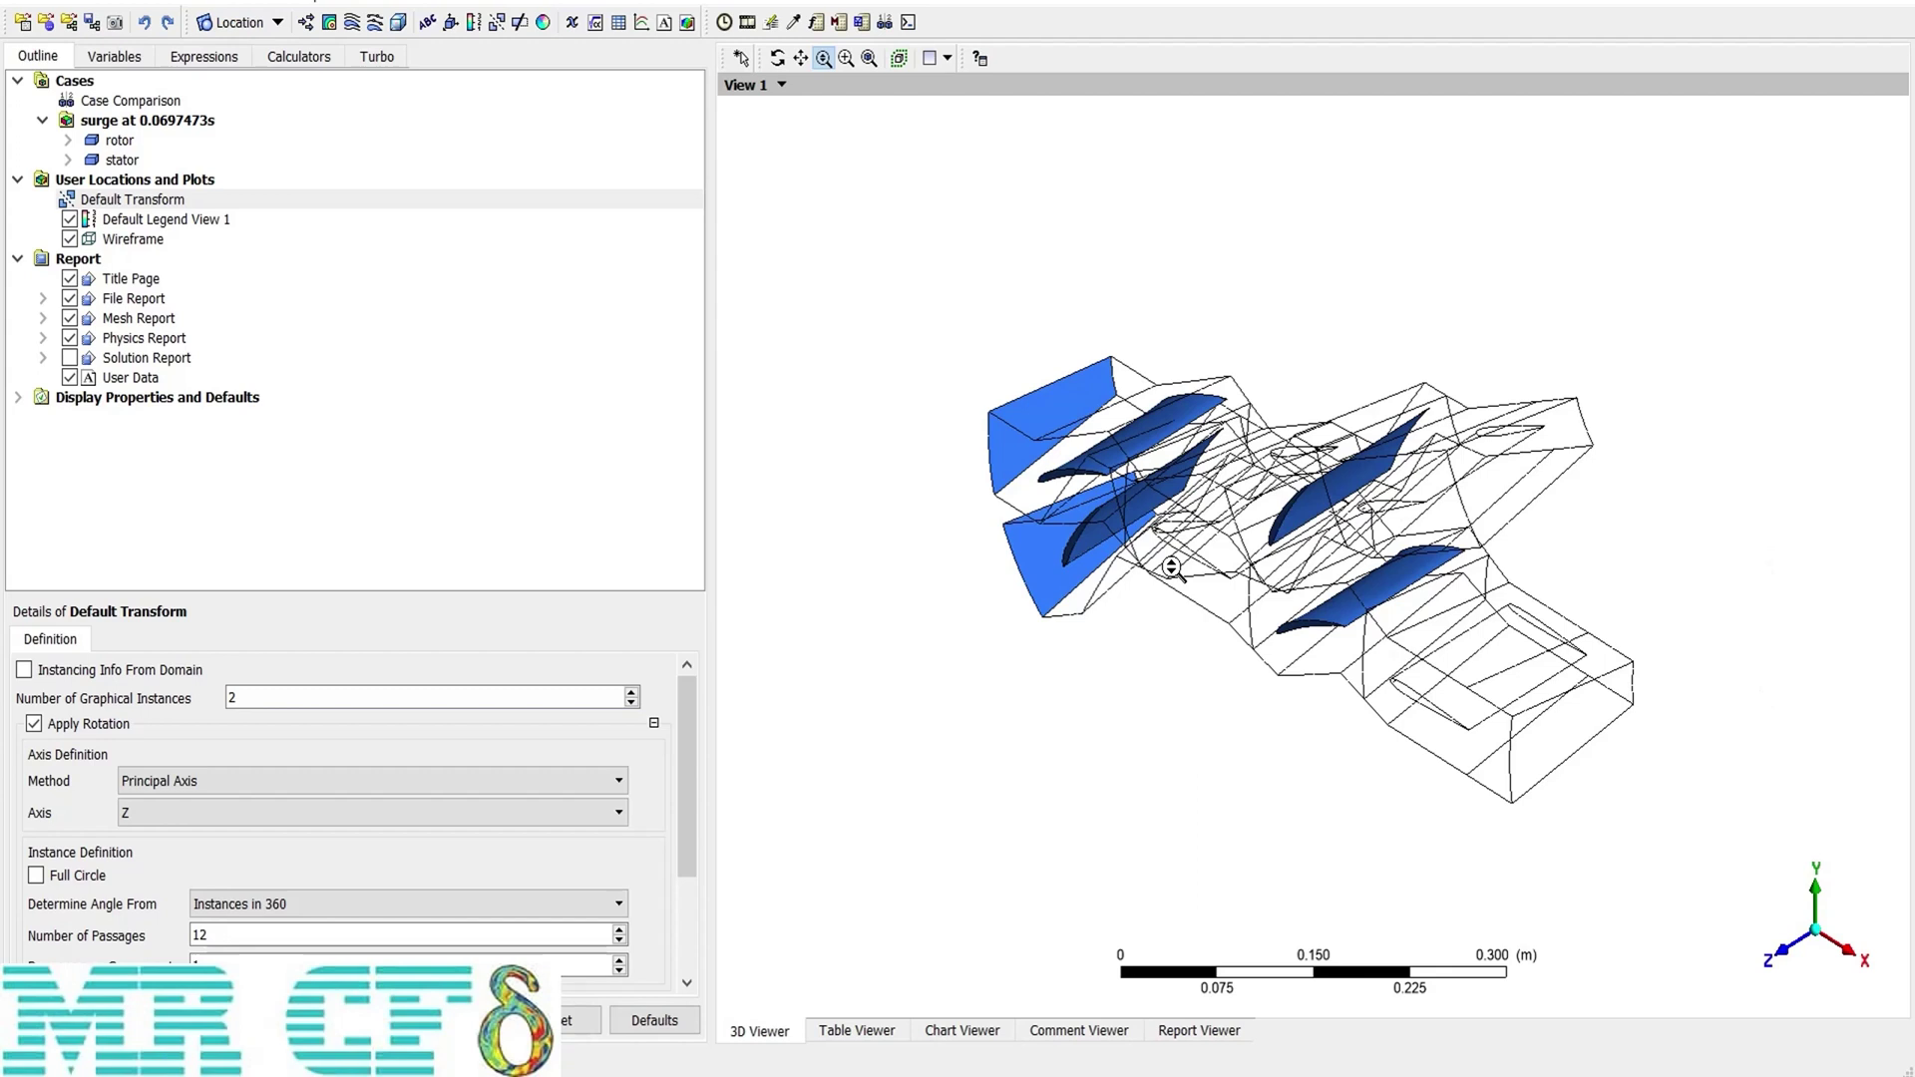
{"action": "type", "text": "1"}
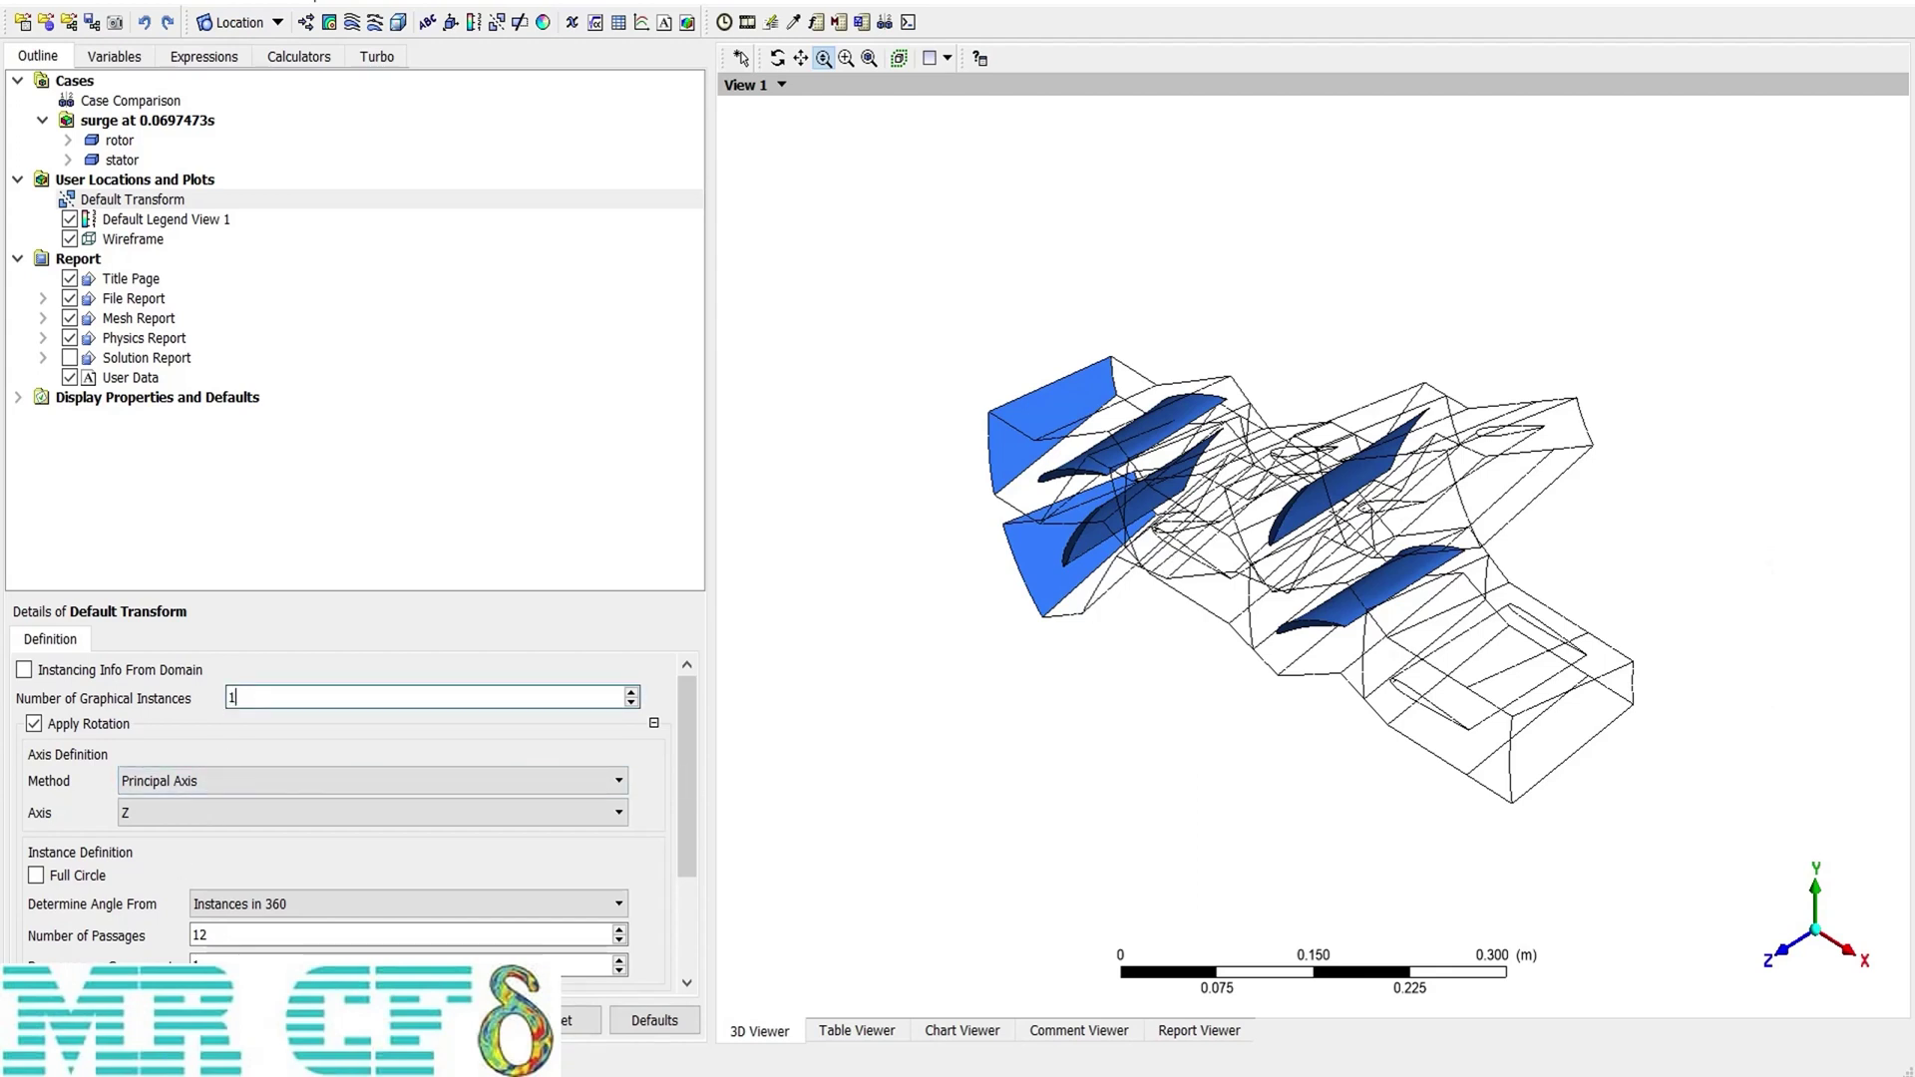
{"action": "key", "text": "Return"}
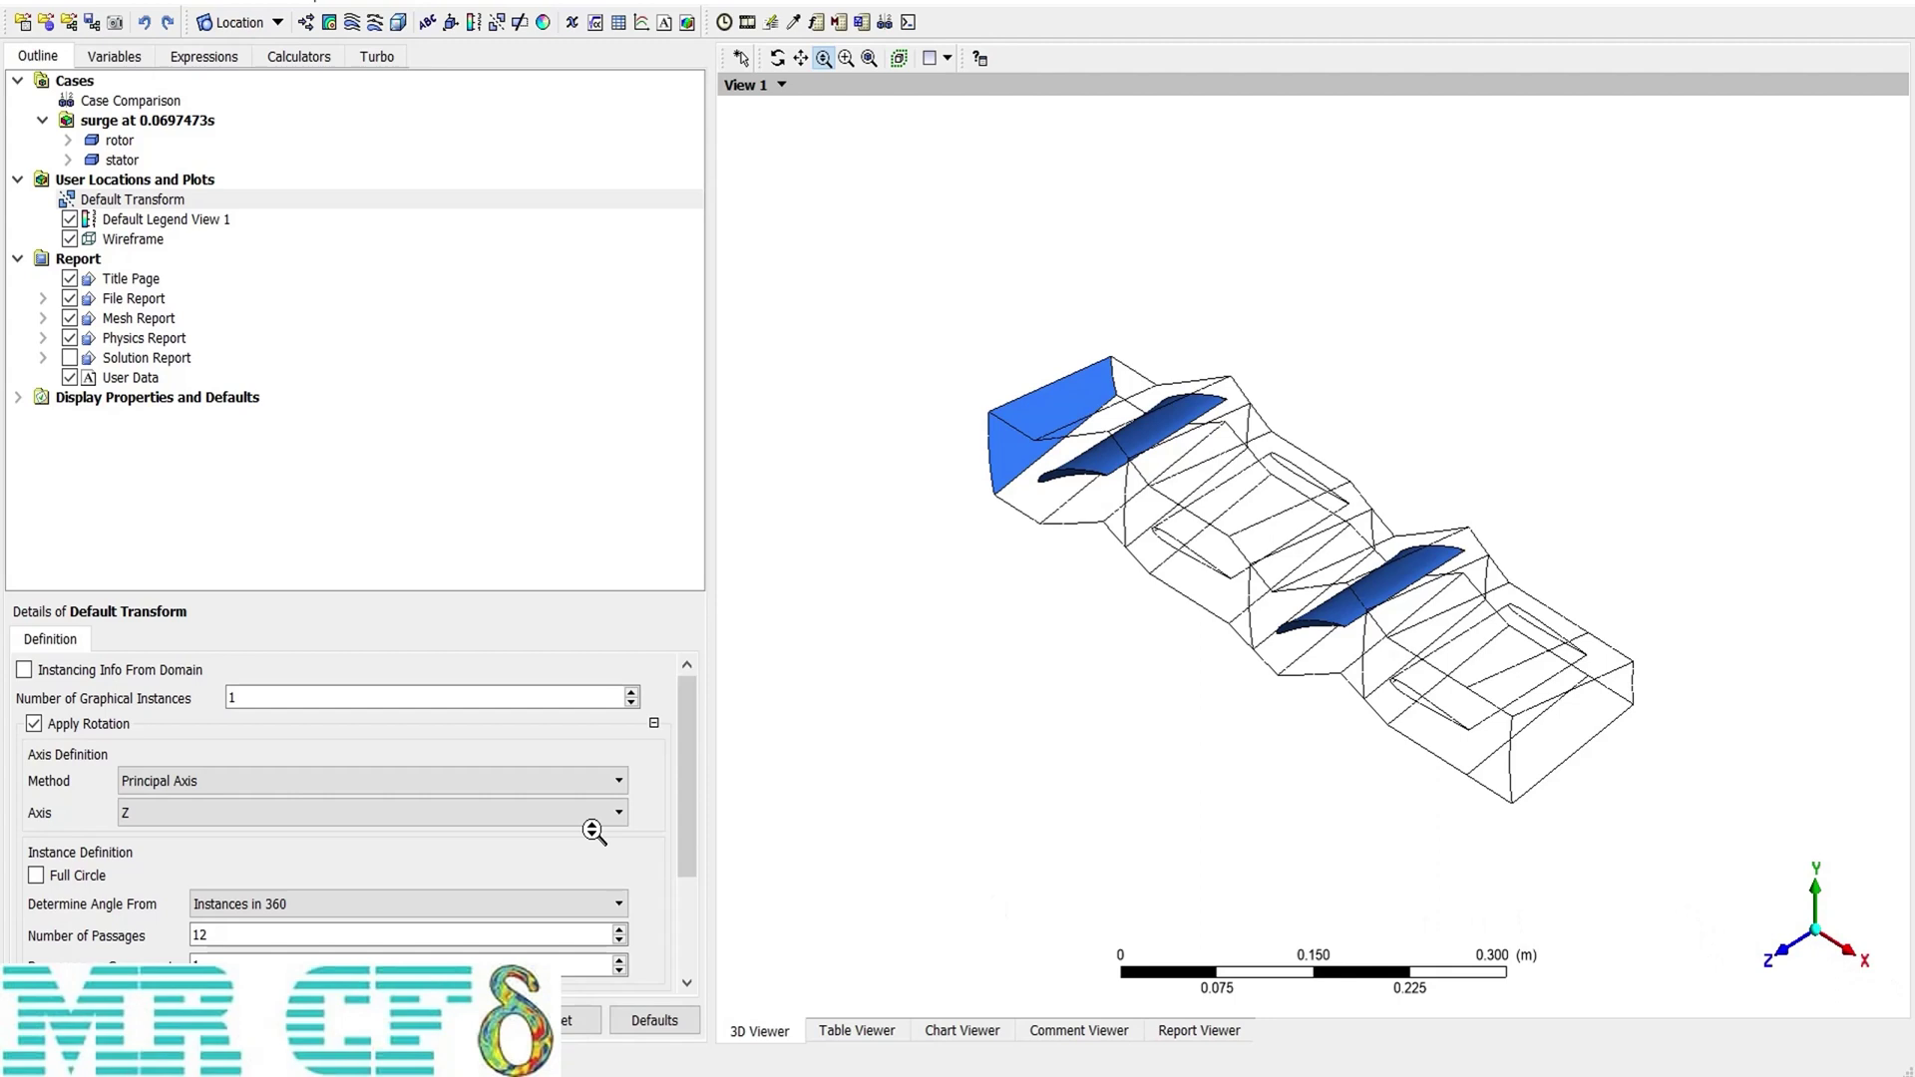
- Set the rotation axis to X, briefly trying the Rotation Axis method before returning to Principal Axis
{"action": "left_click", "coordinate": [178, 812]}
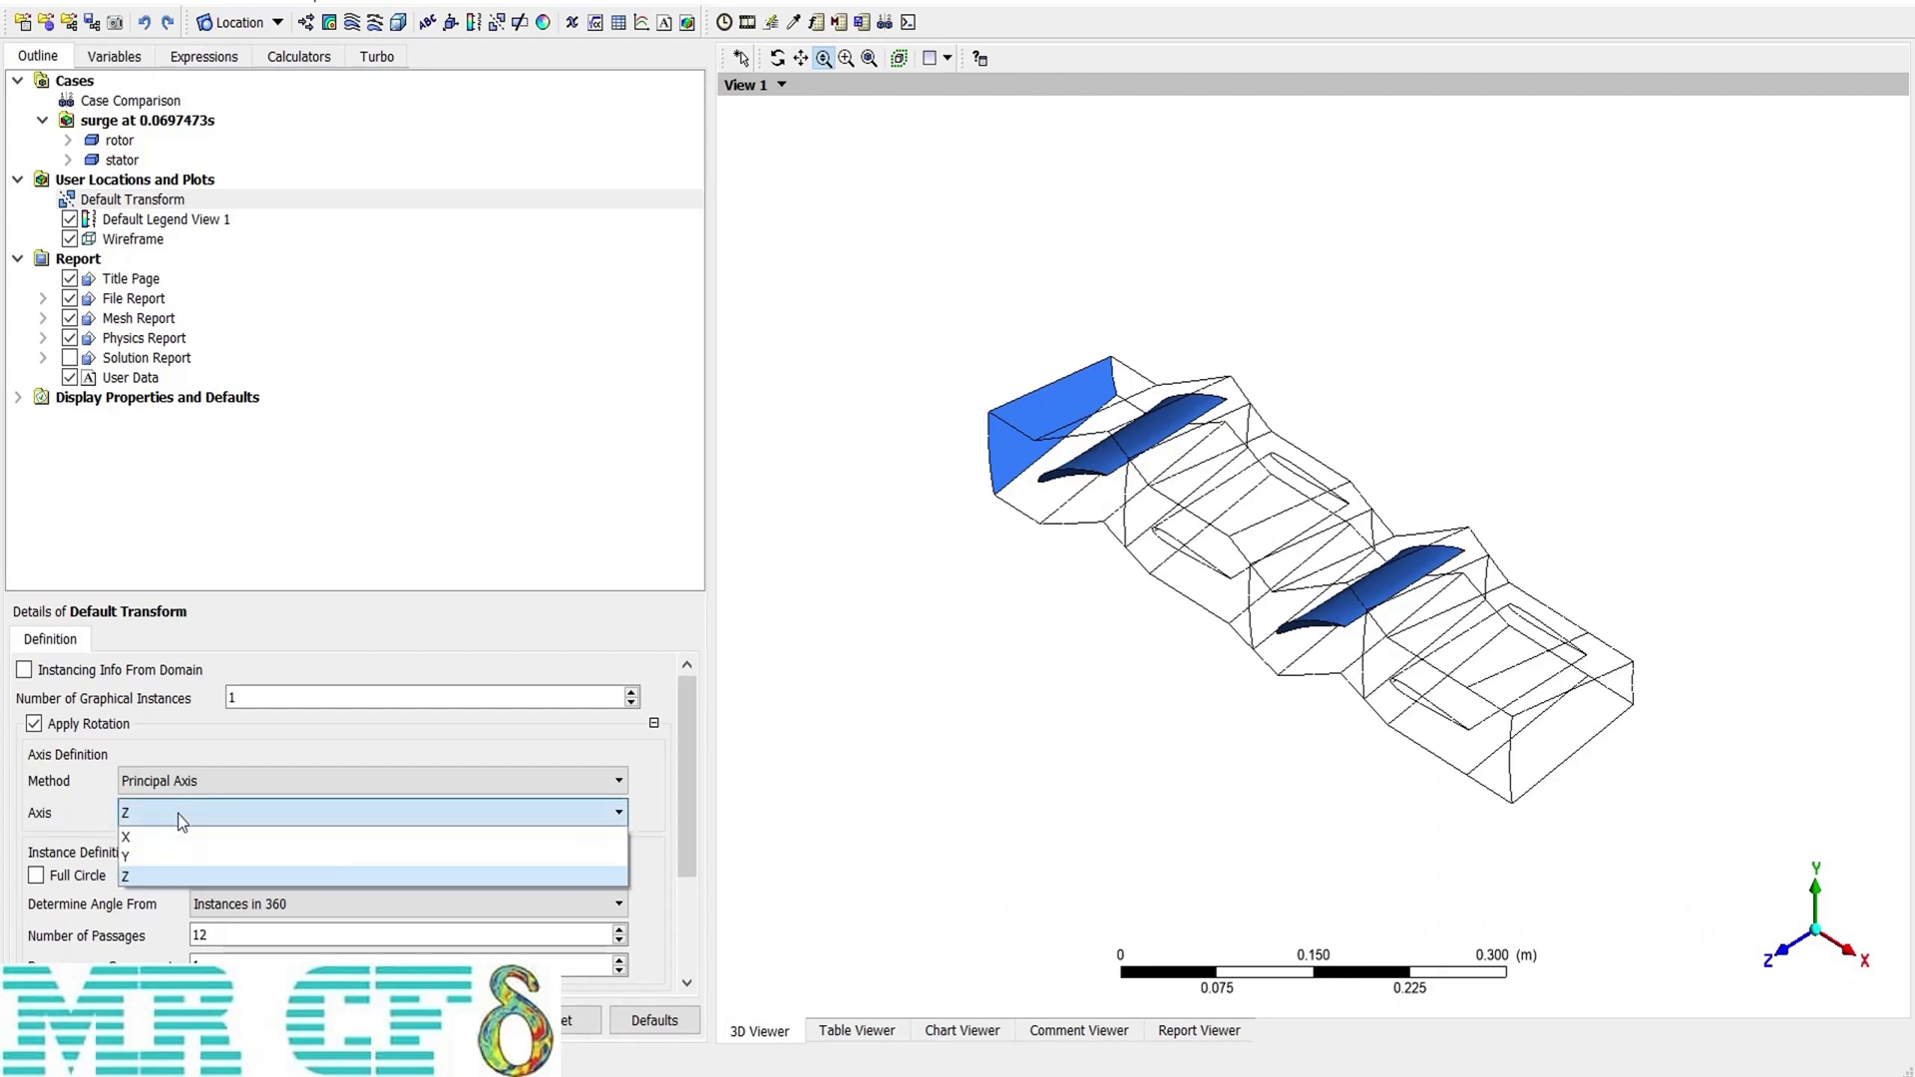
{"action": "left_click", "coordinate": [176, 841]}
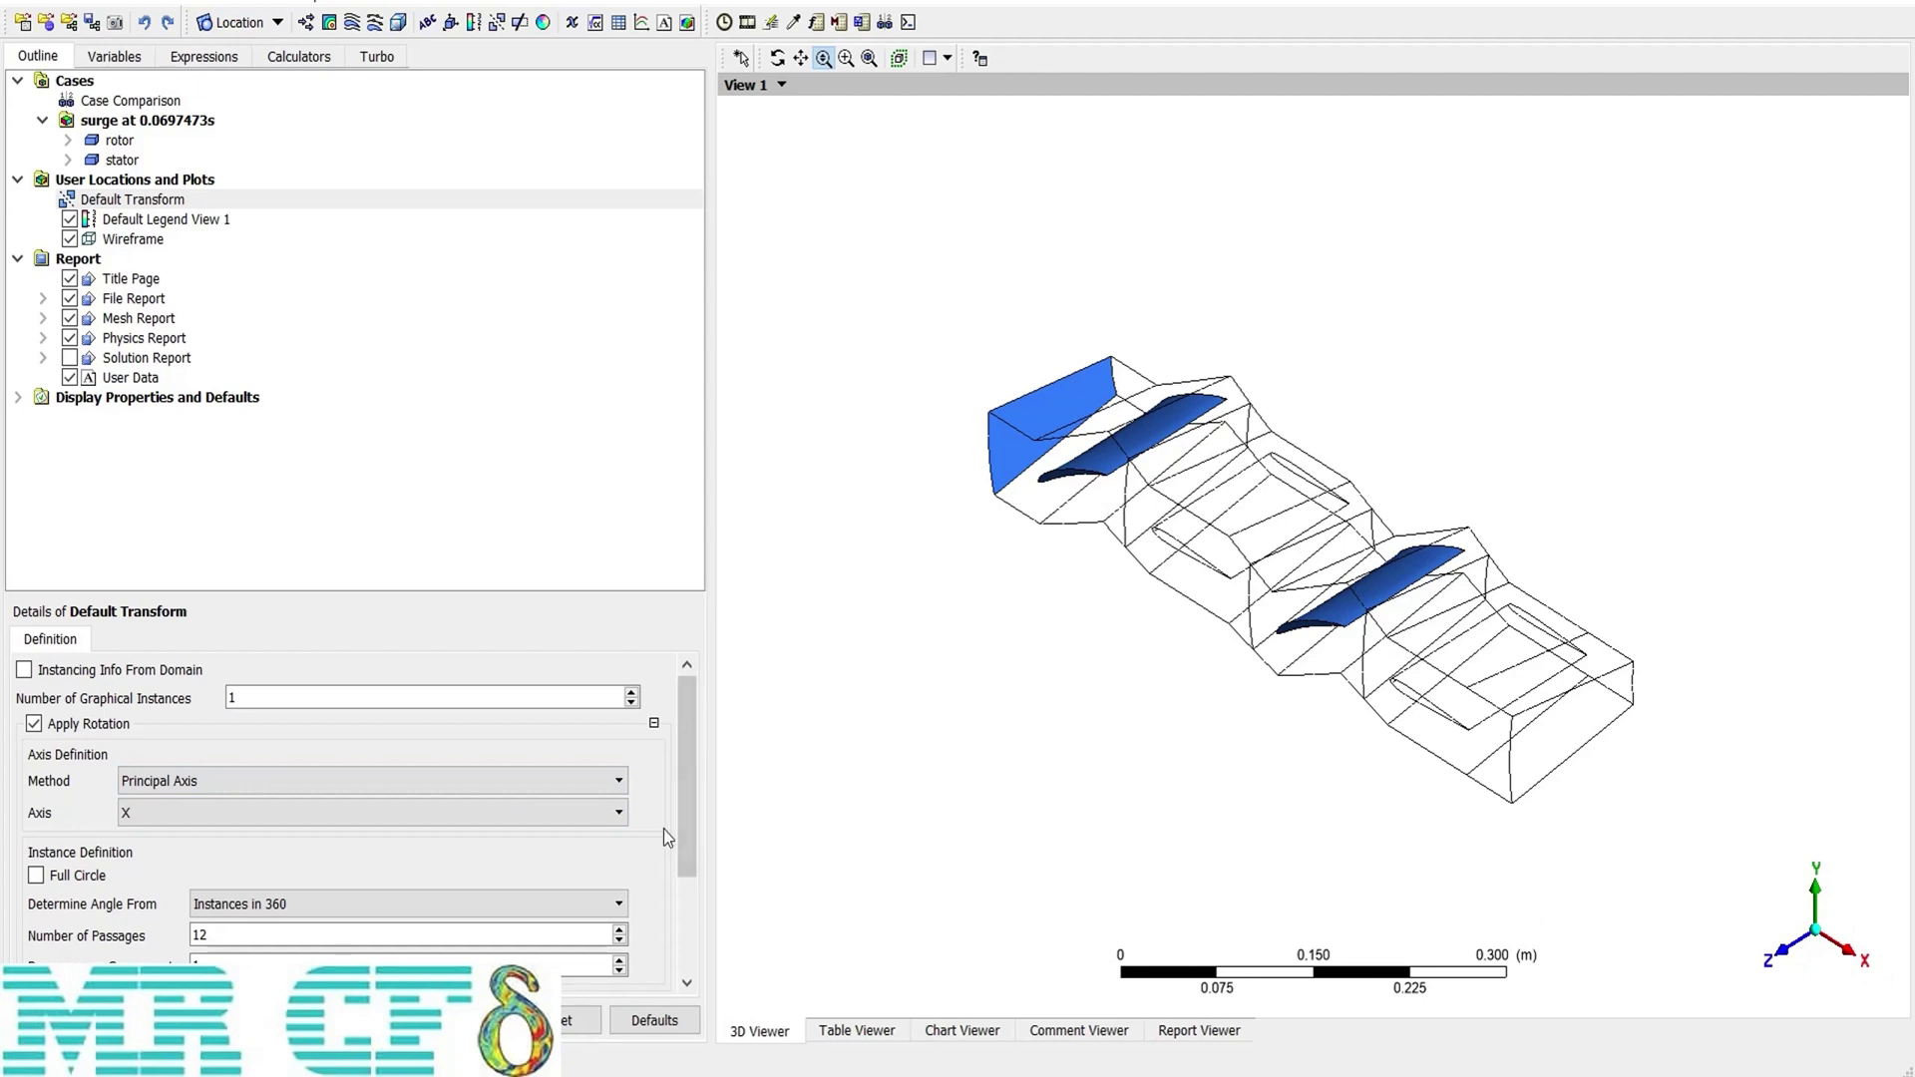
{"action": "left_click", "coordinate": [199, 788]}
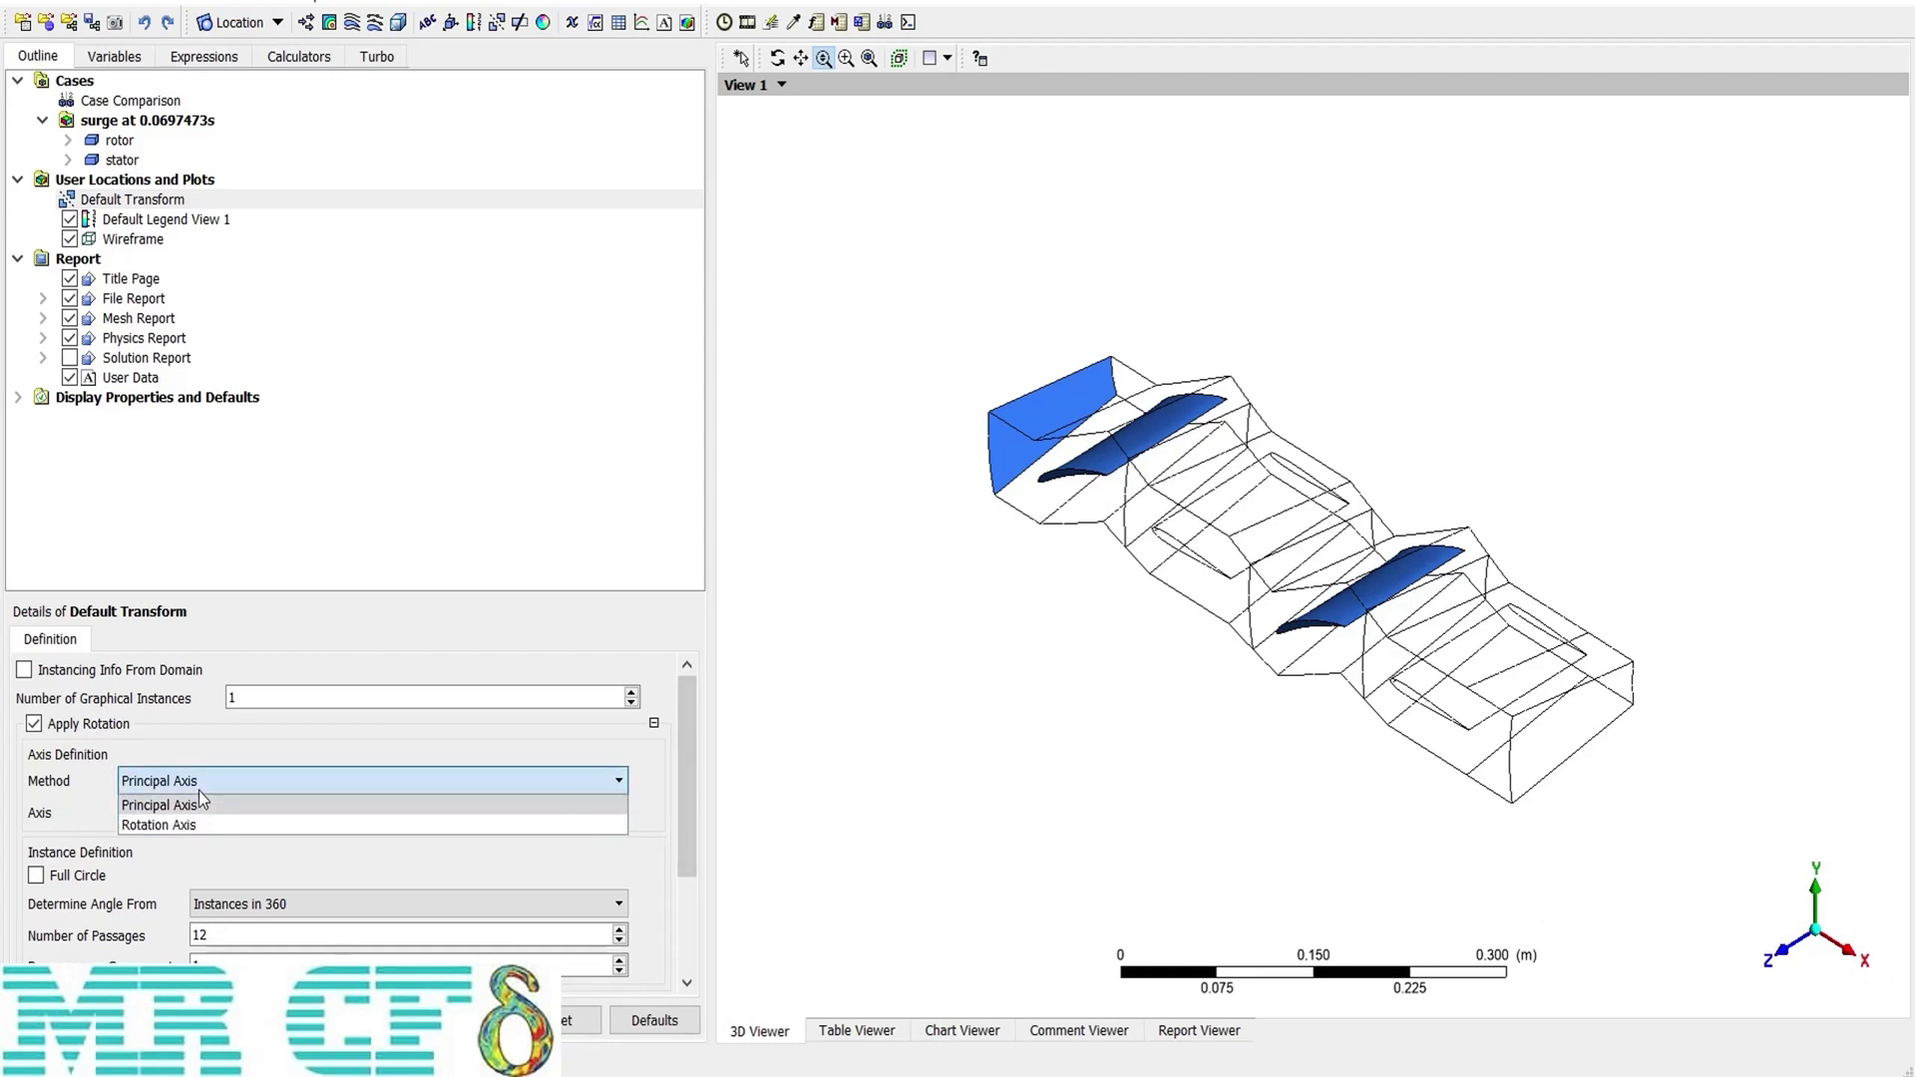
{"action": "left_click", "coordinate": [278, 821]}
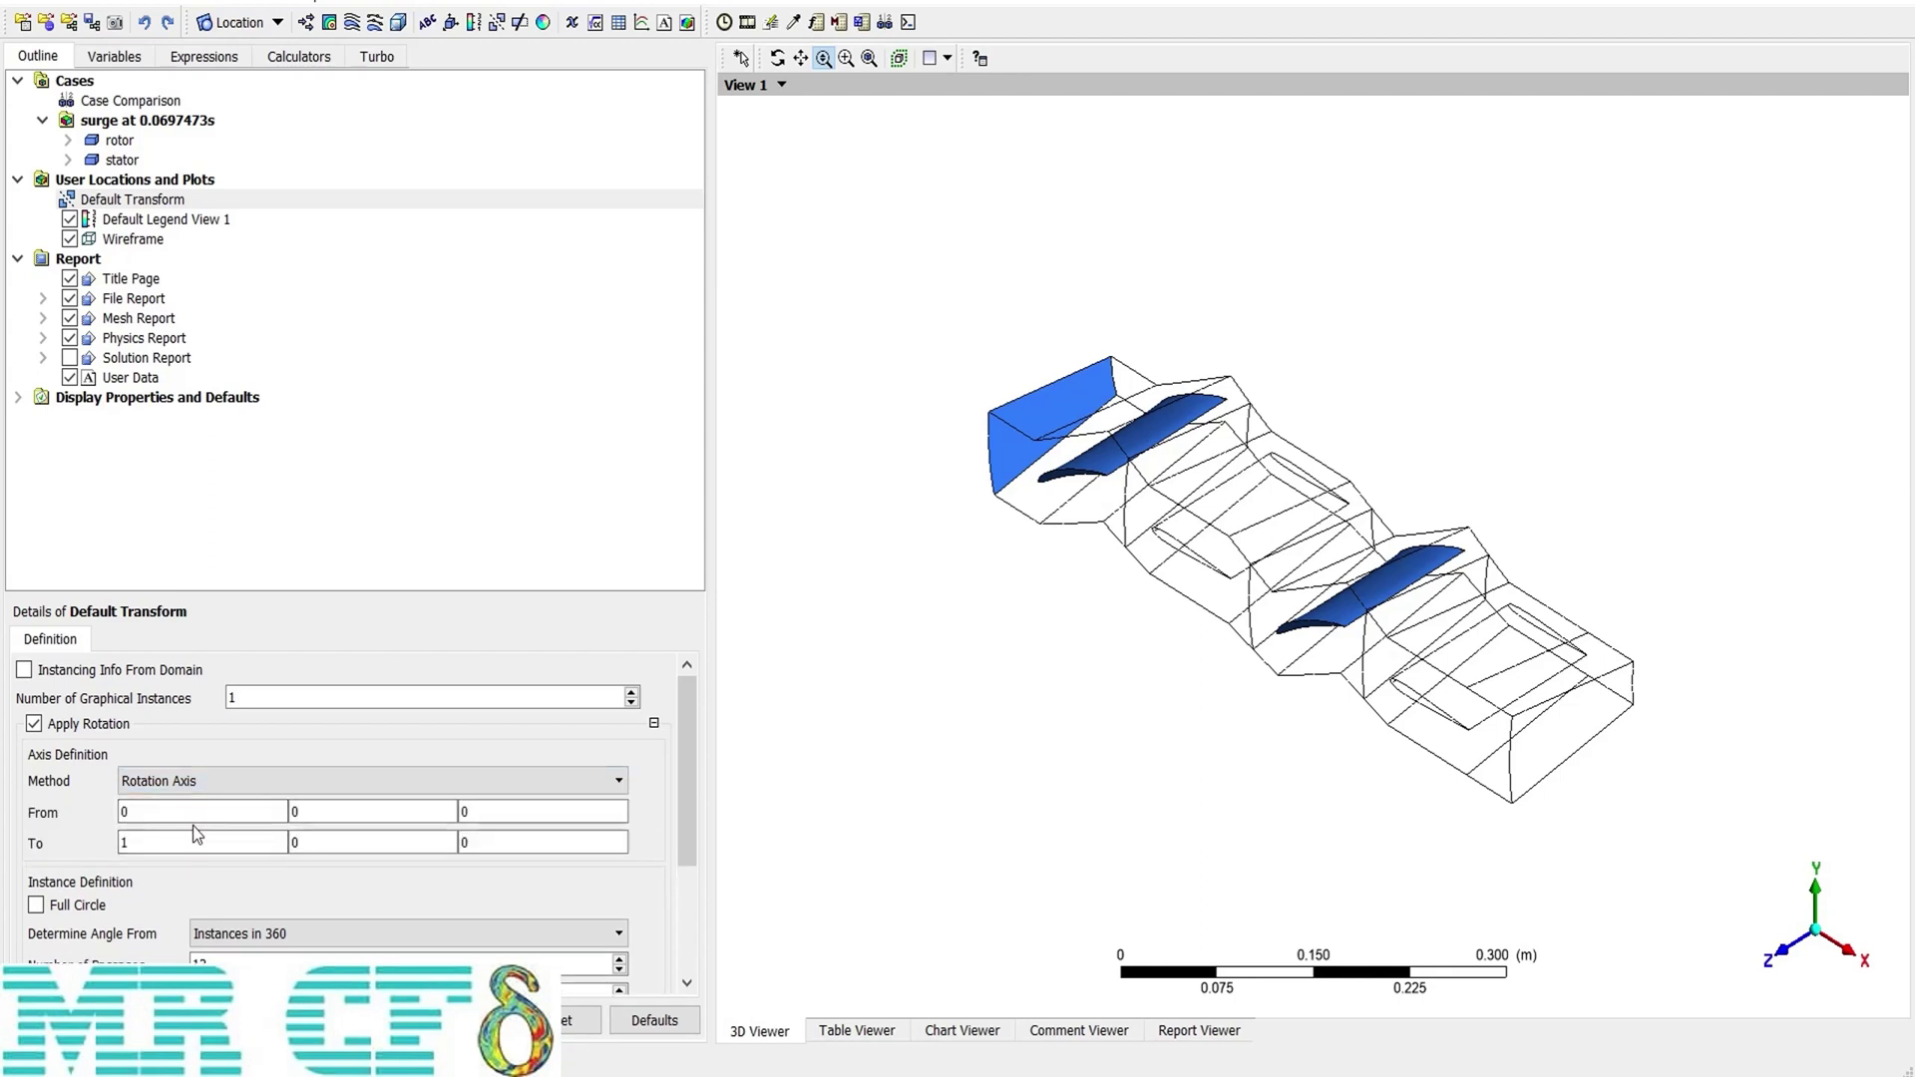
{"action": "left_click", "coordinate": [169, 784]}
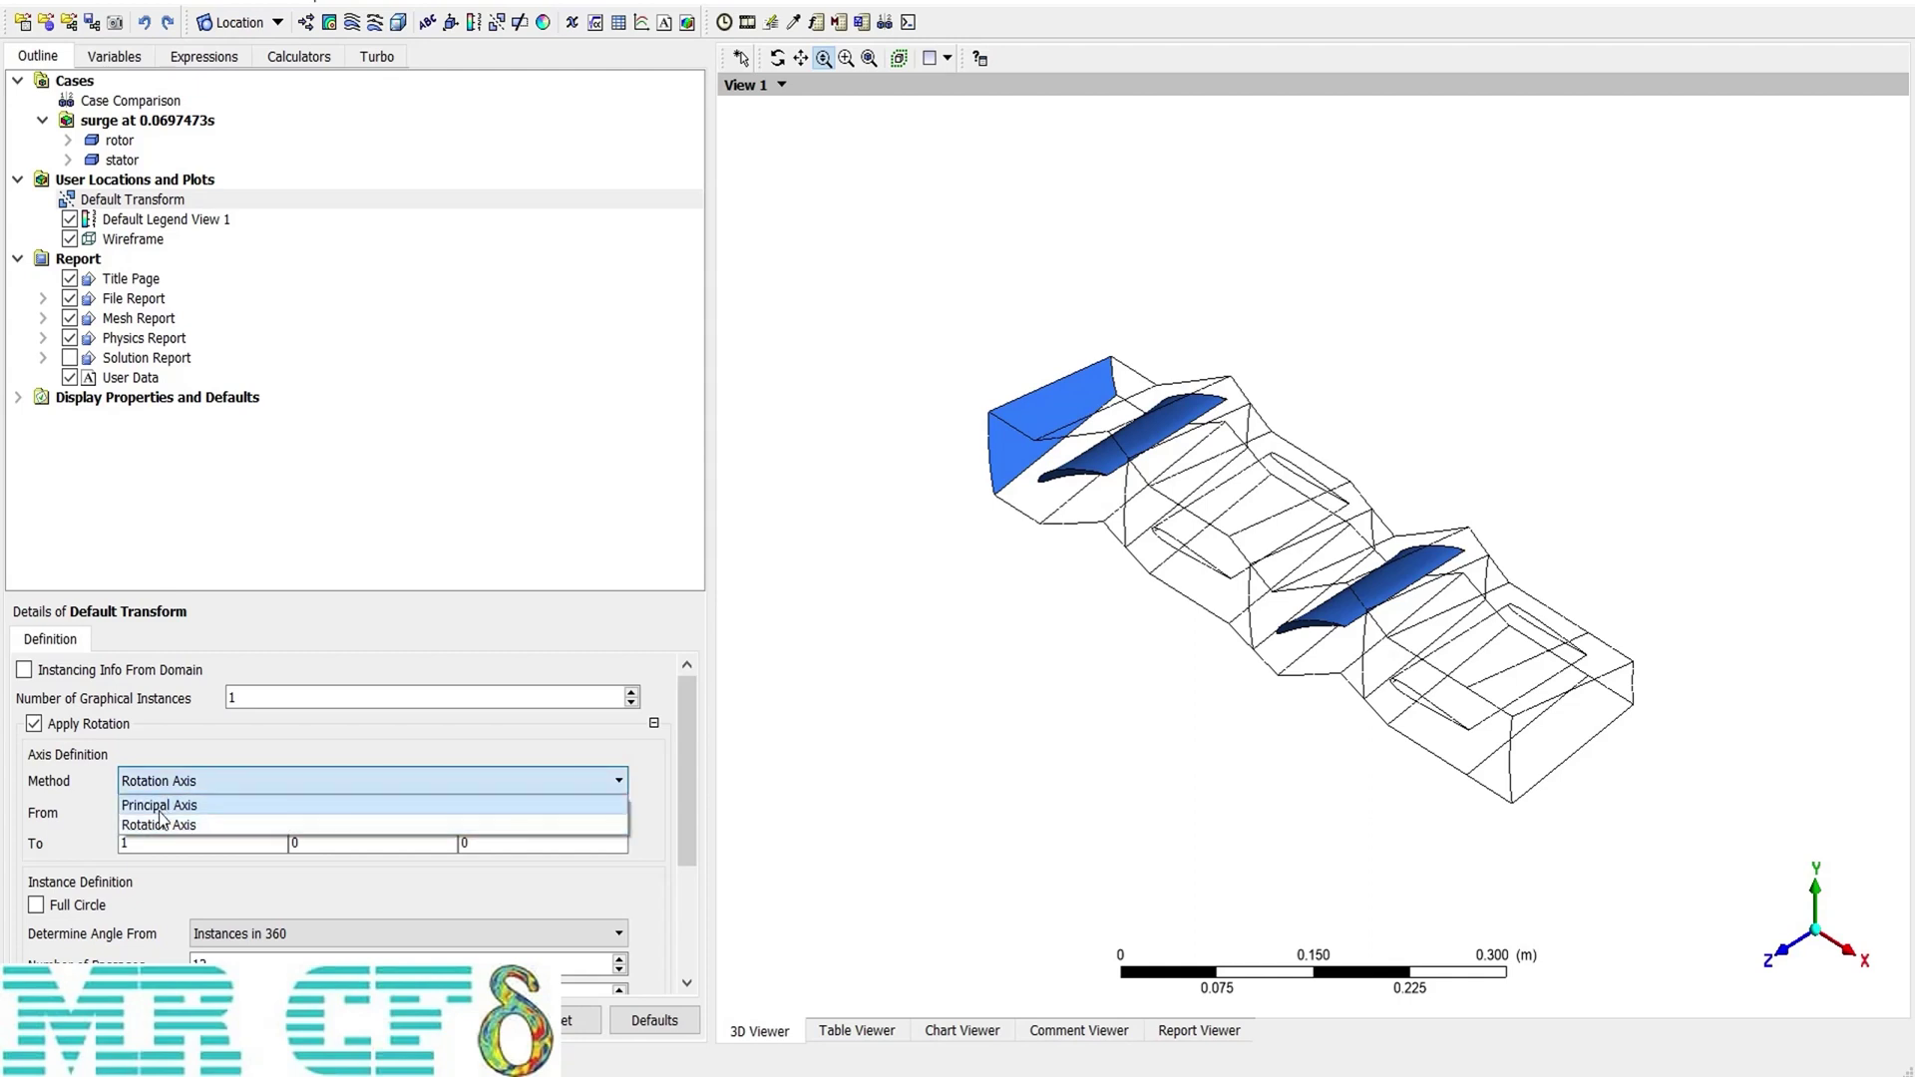
{"action": "left_click", "coordinate": [159, 806]}
{"action": "left_click_drag", "start_coordinate": [688, 788], "coordinate": [681, 830]}
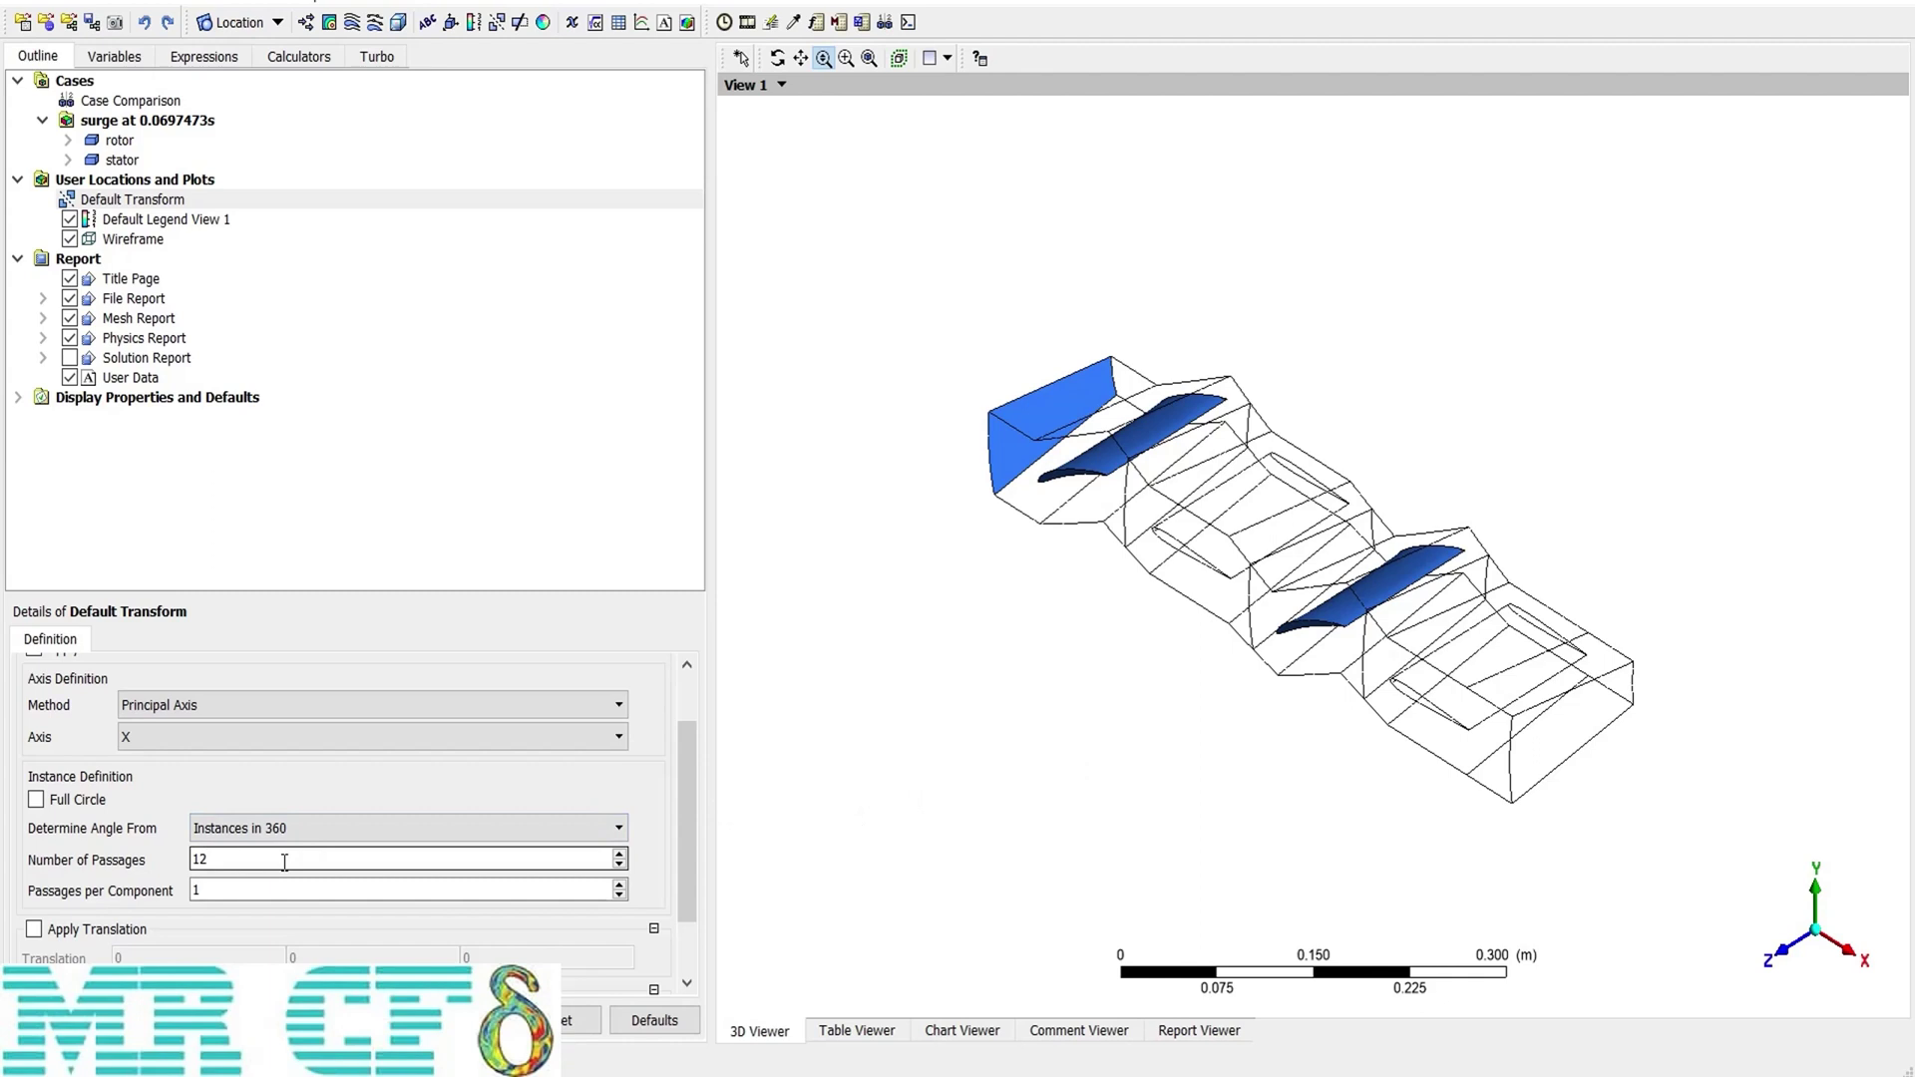
- Set Number of Passages to 22 and Graphical Instances to 22, then view the full ring isometrically
{"action": "left_click_drag", "start_coordinate": [285, 860], "coordinate": [162, 863]}
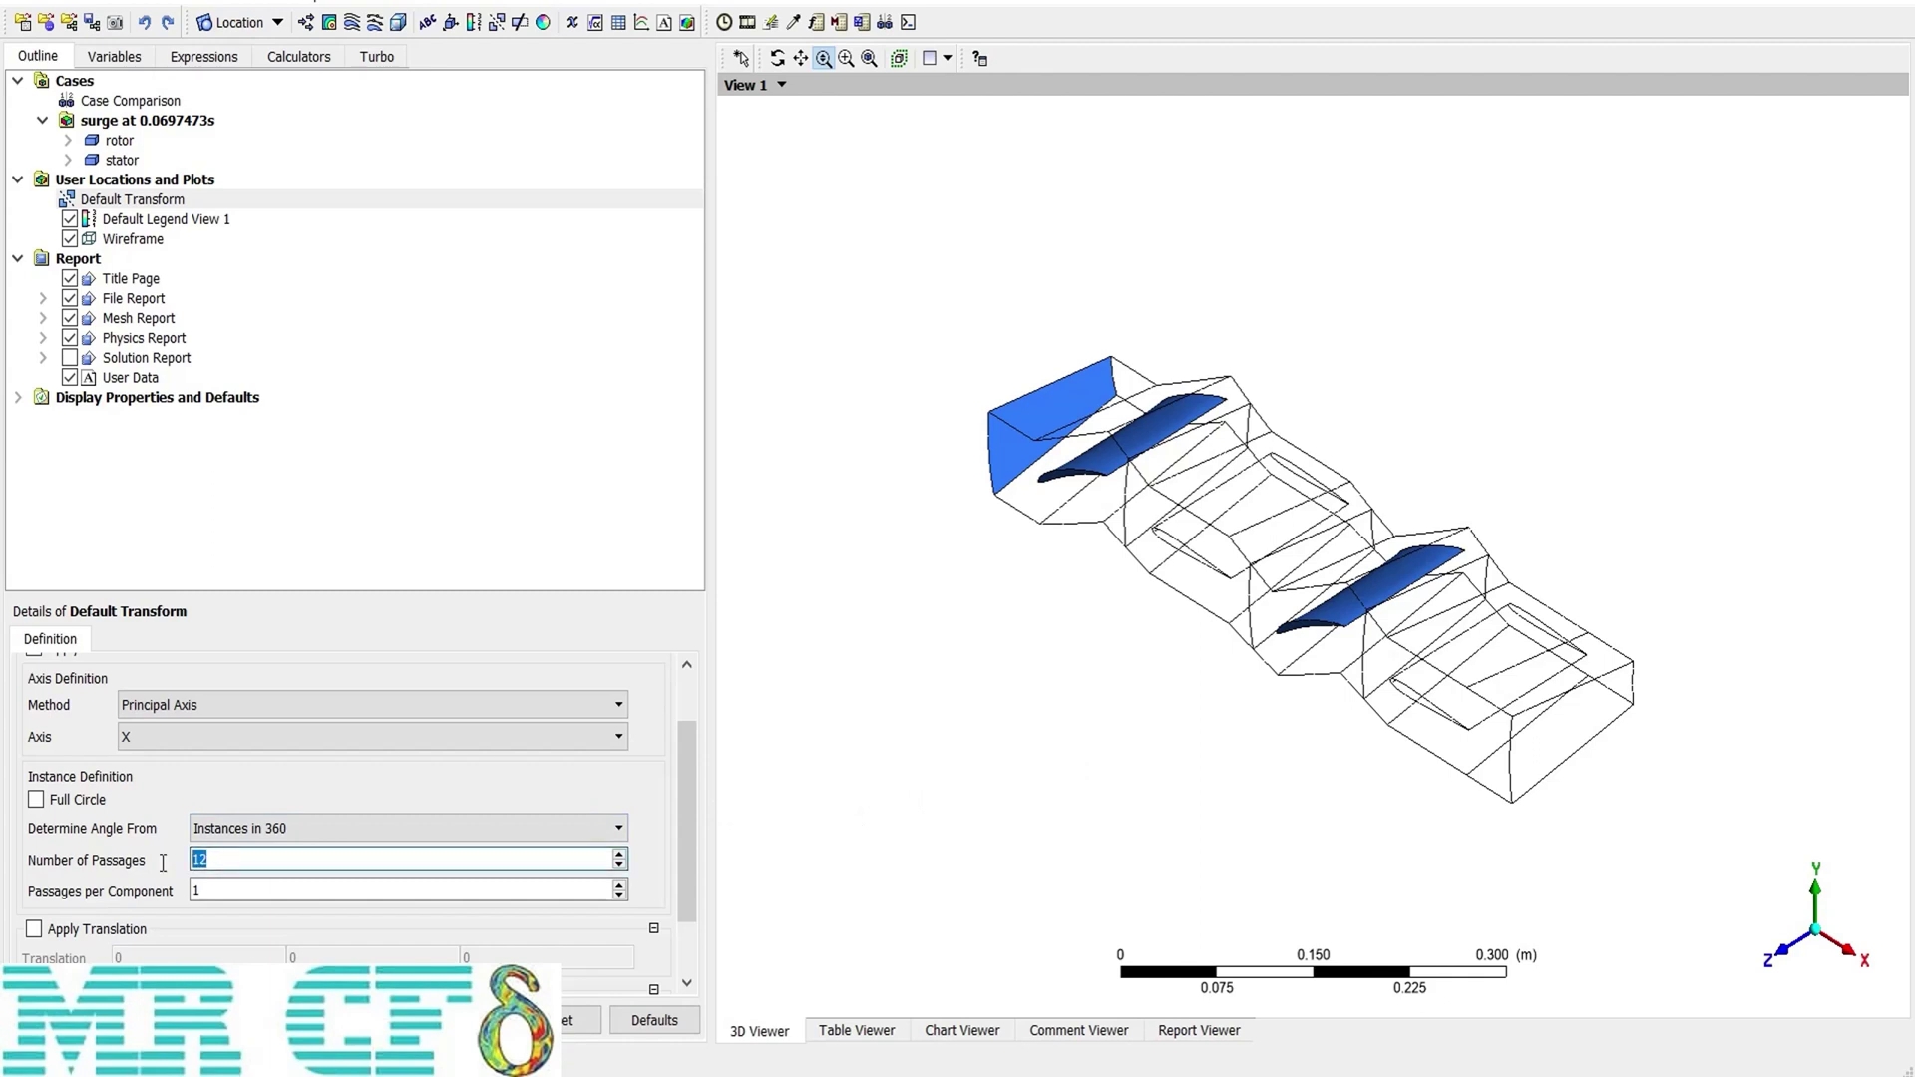
{"action": "type", "text": "22"}
{"action": "left_click_drag", "start_coordinate": [692, 853], "coordinate": [740, 702]}
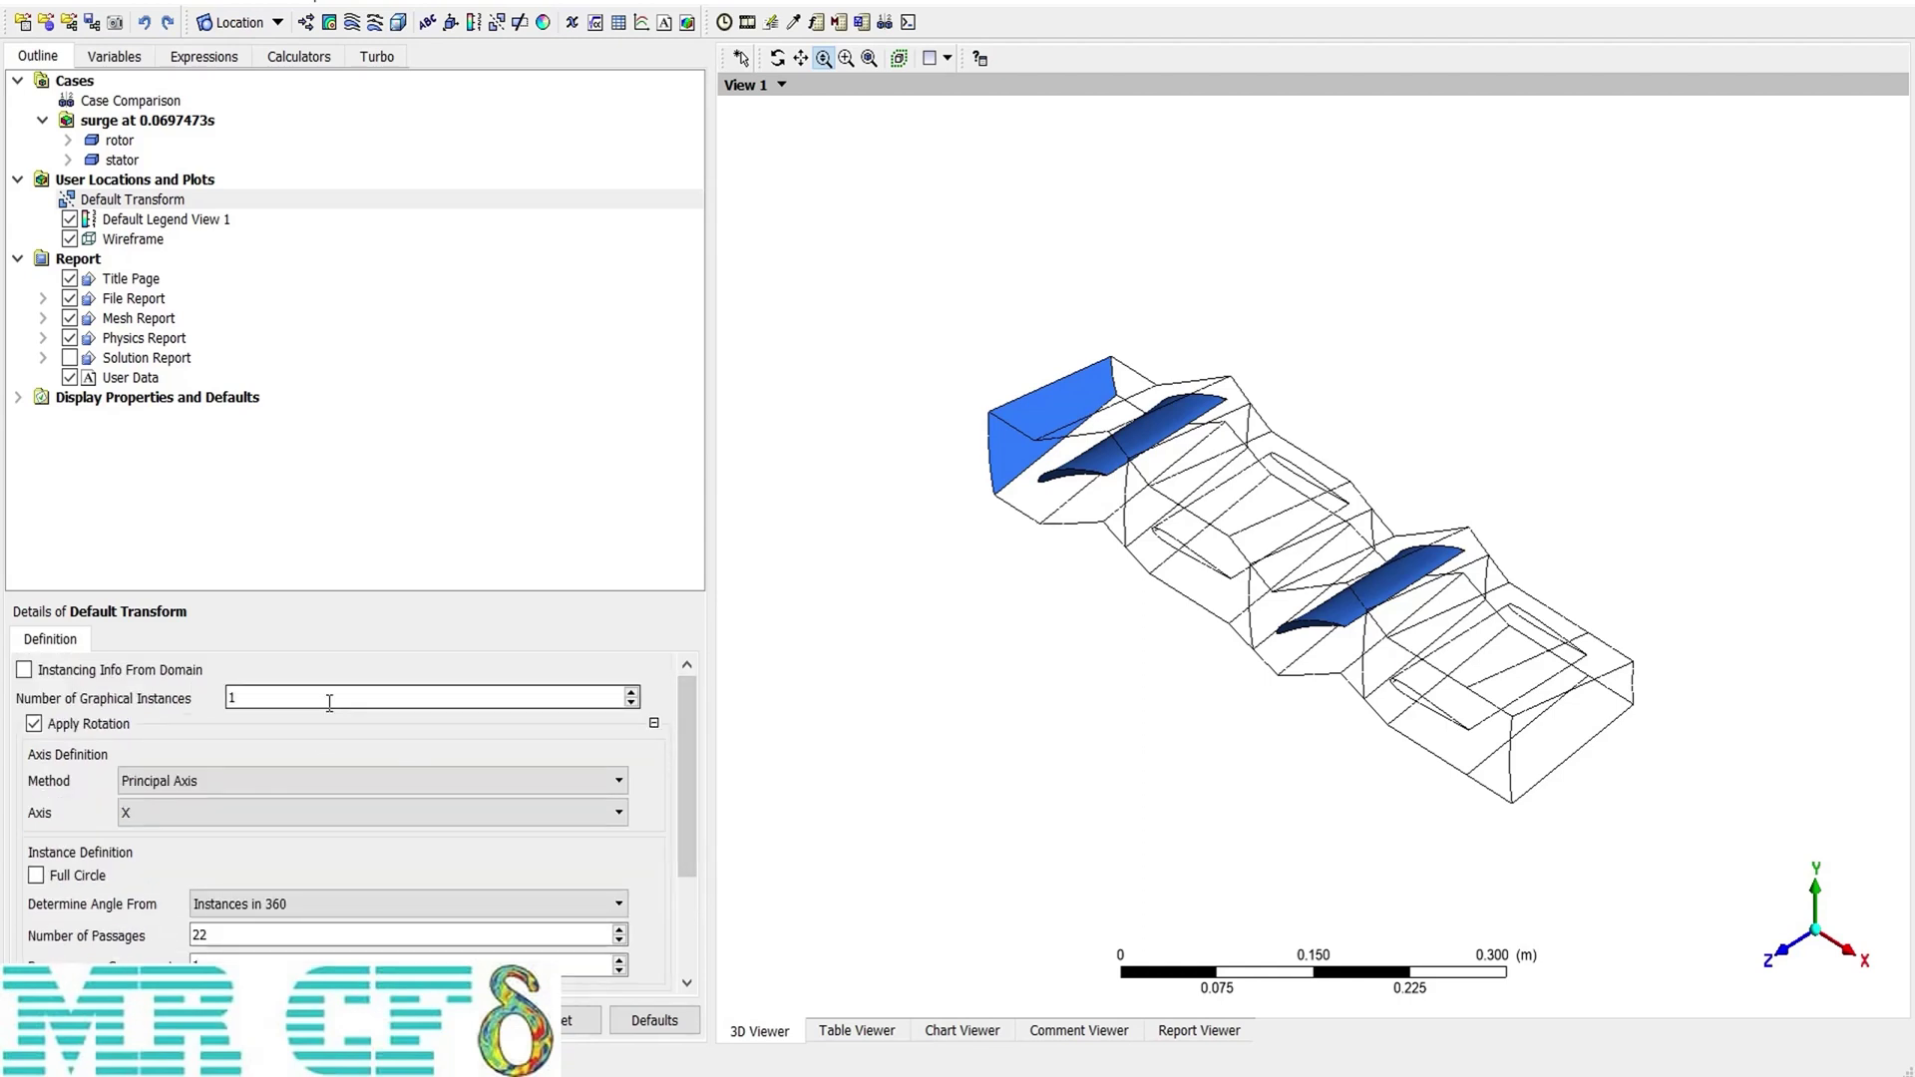
{"action": "type", "text": "2"}
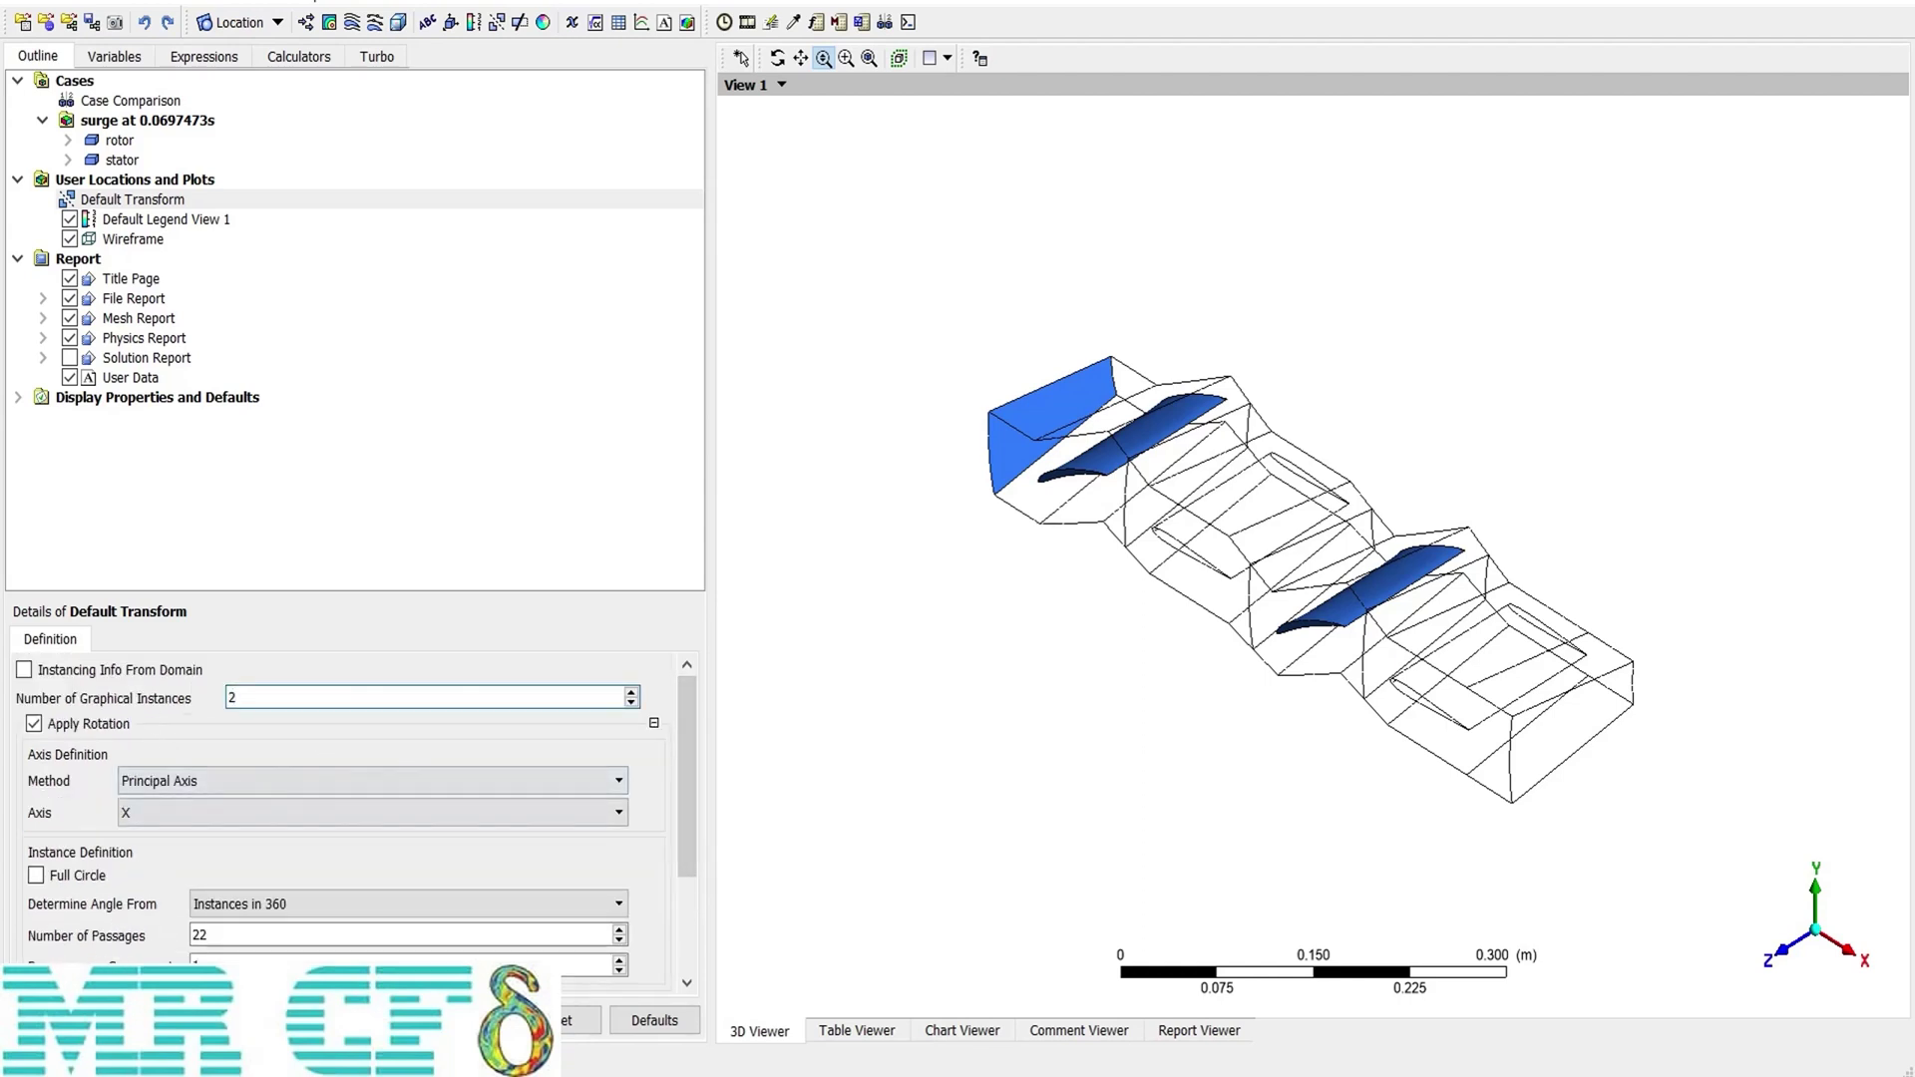
{"action": "key", "text": "Return"}
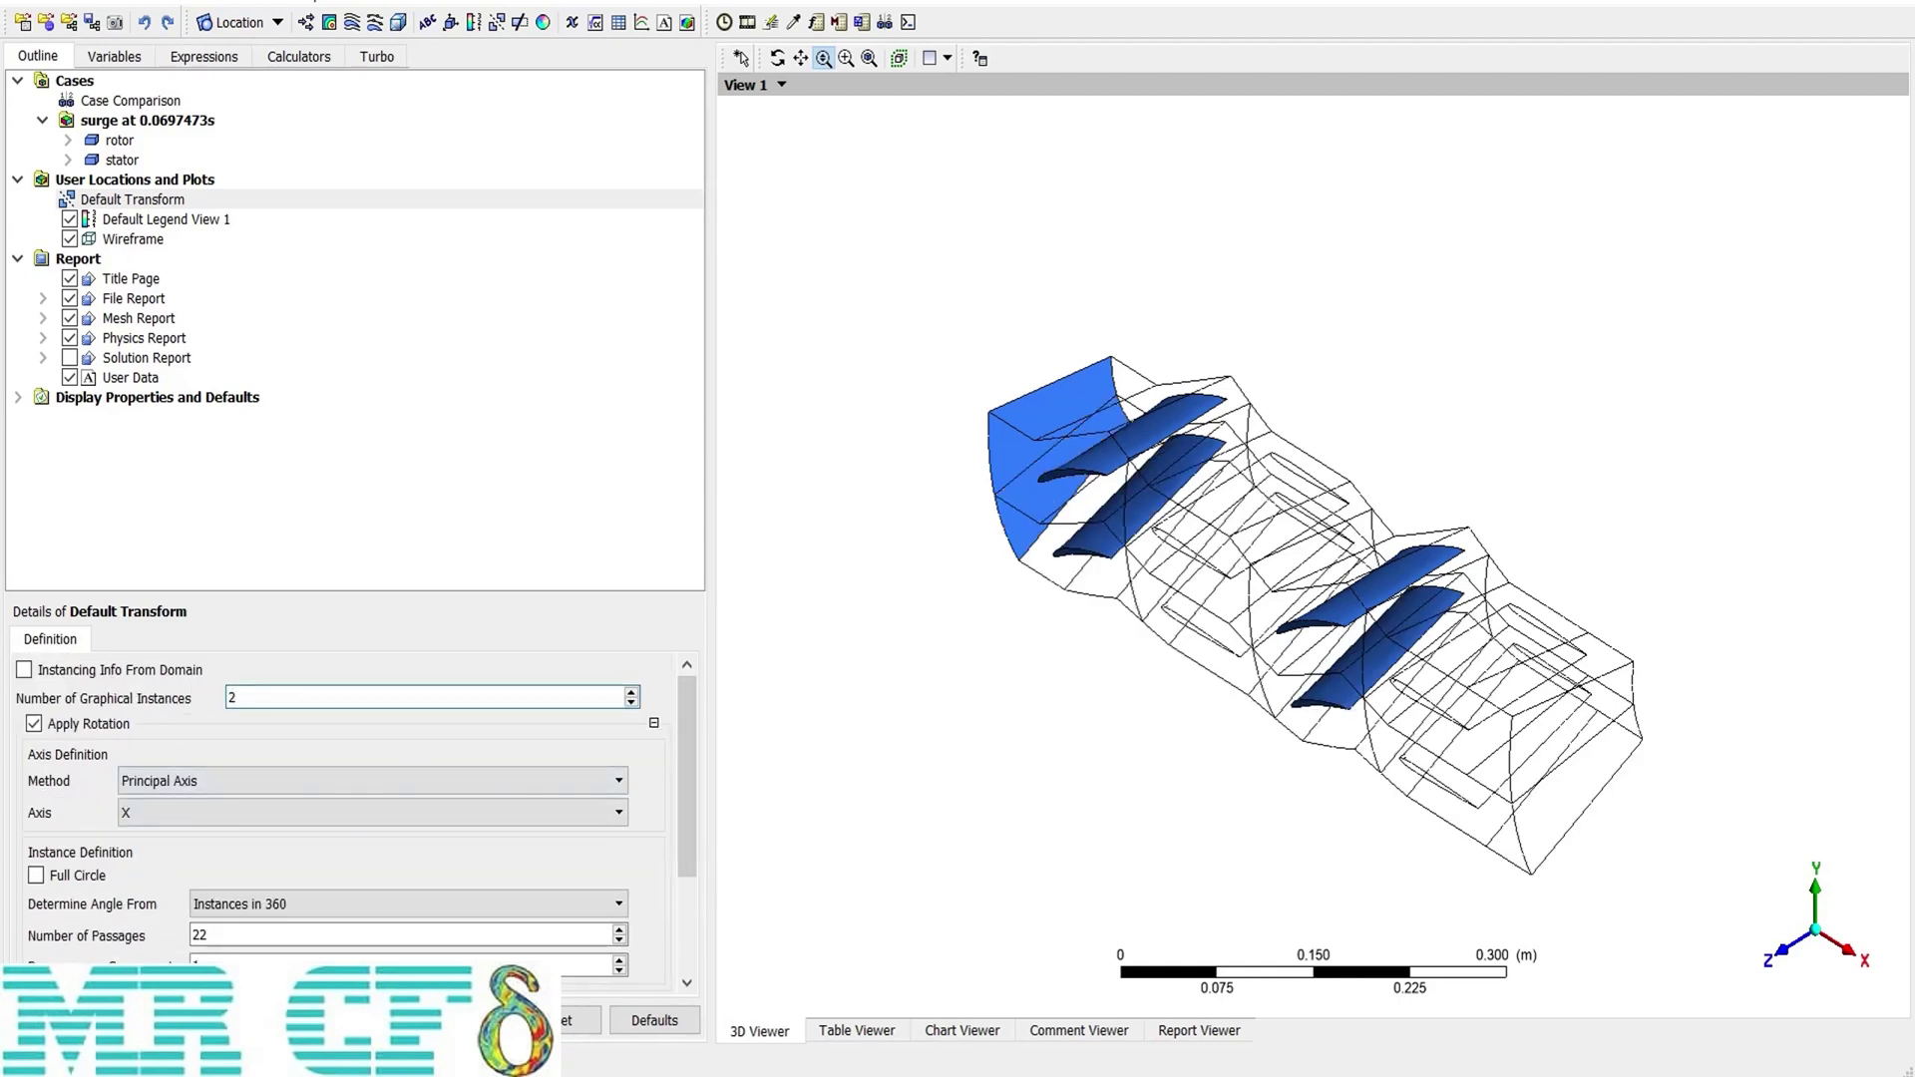
{"action": "left_click", "coordinate": [1846, 957]}
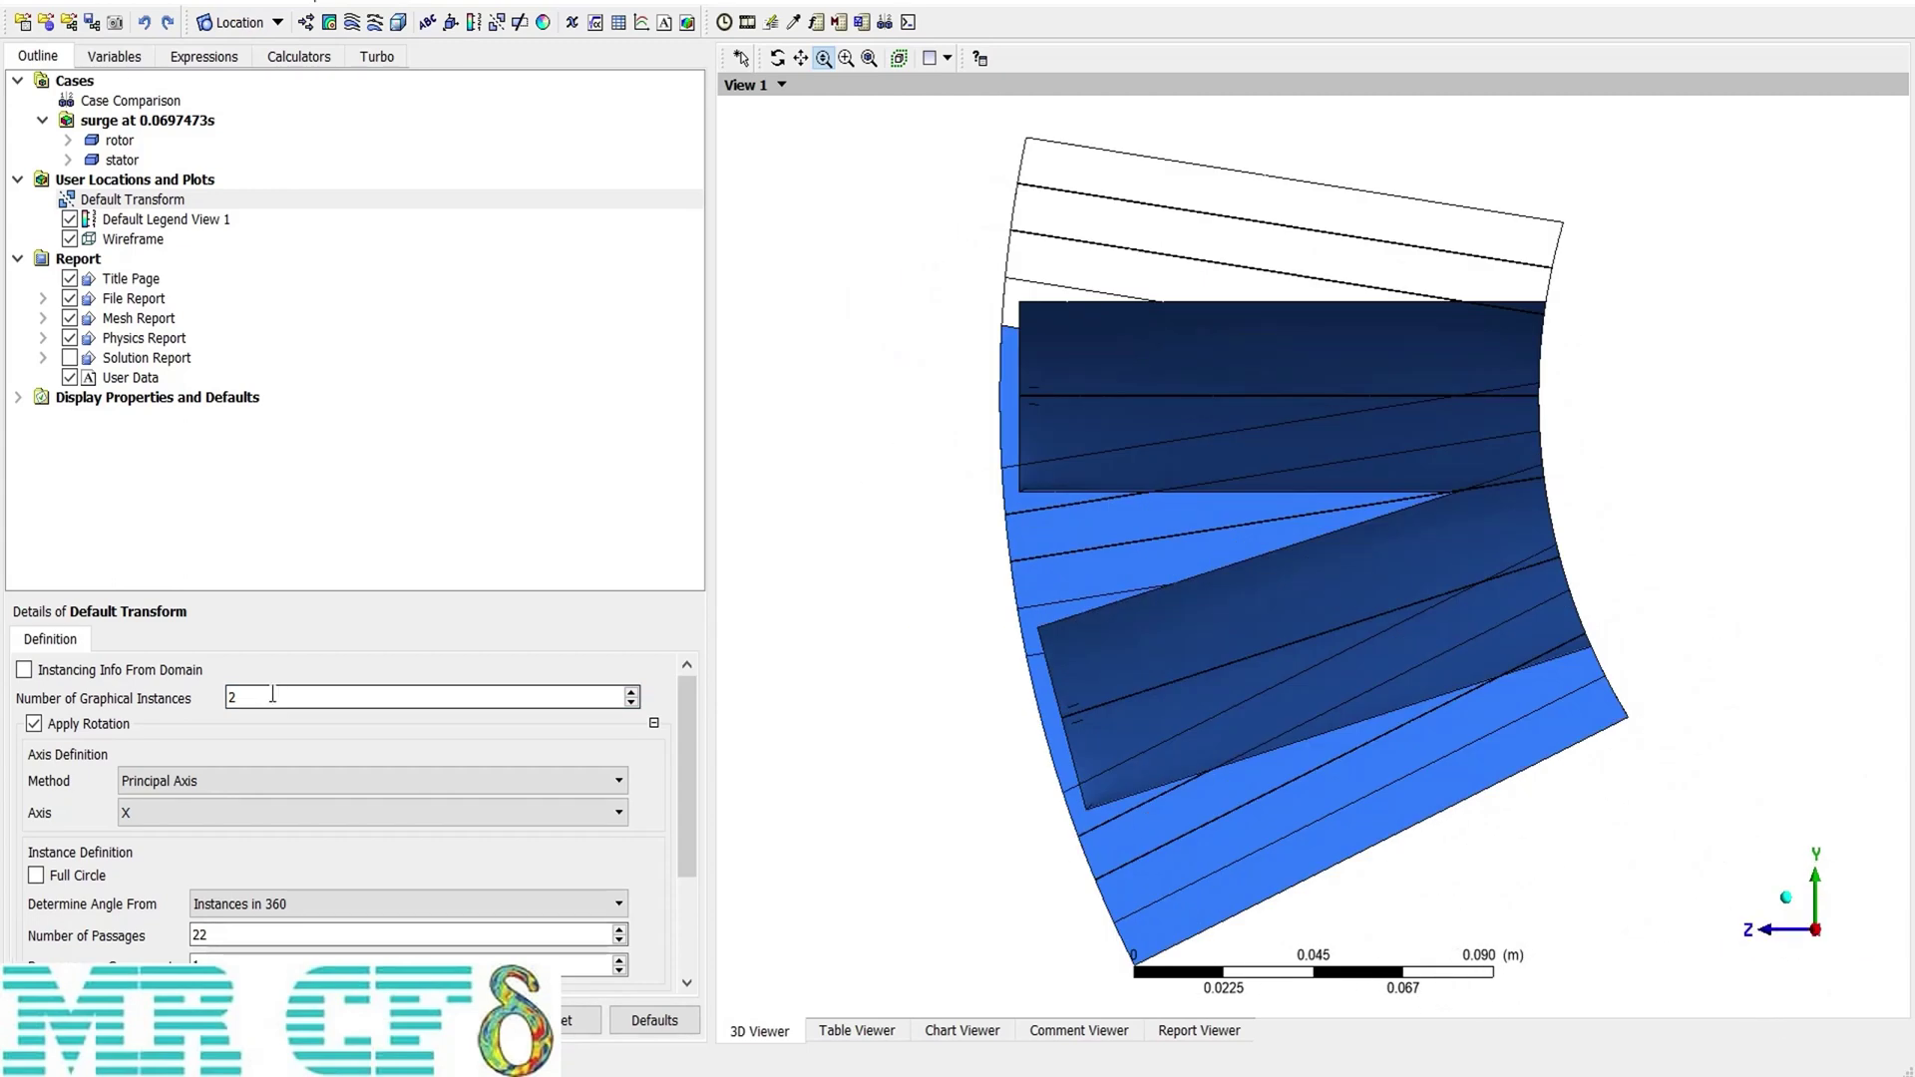
{"action": "type", "text": "22"}
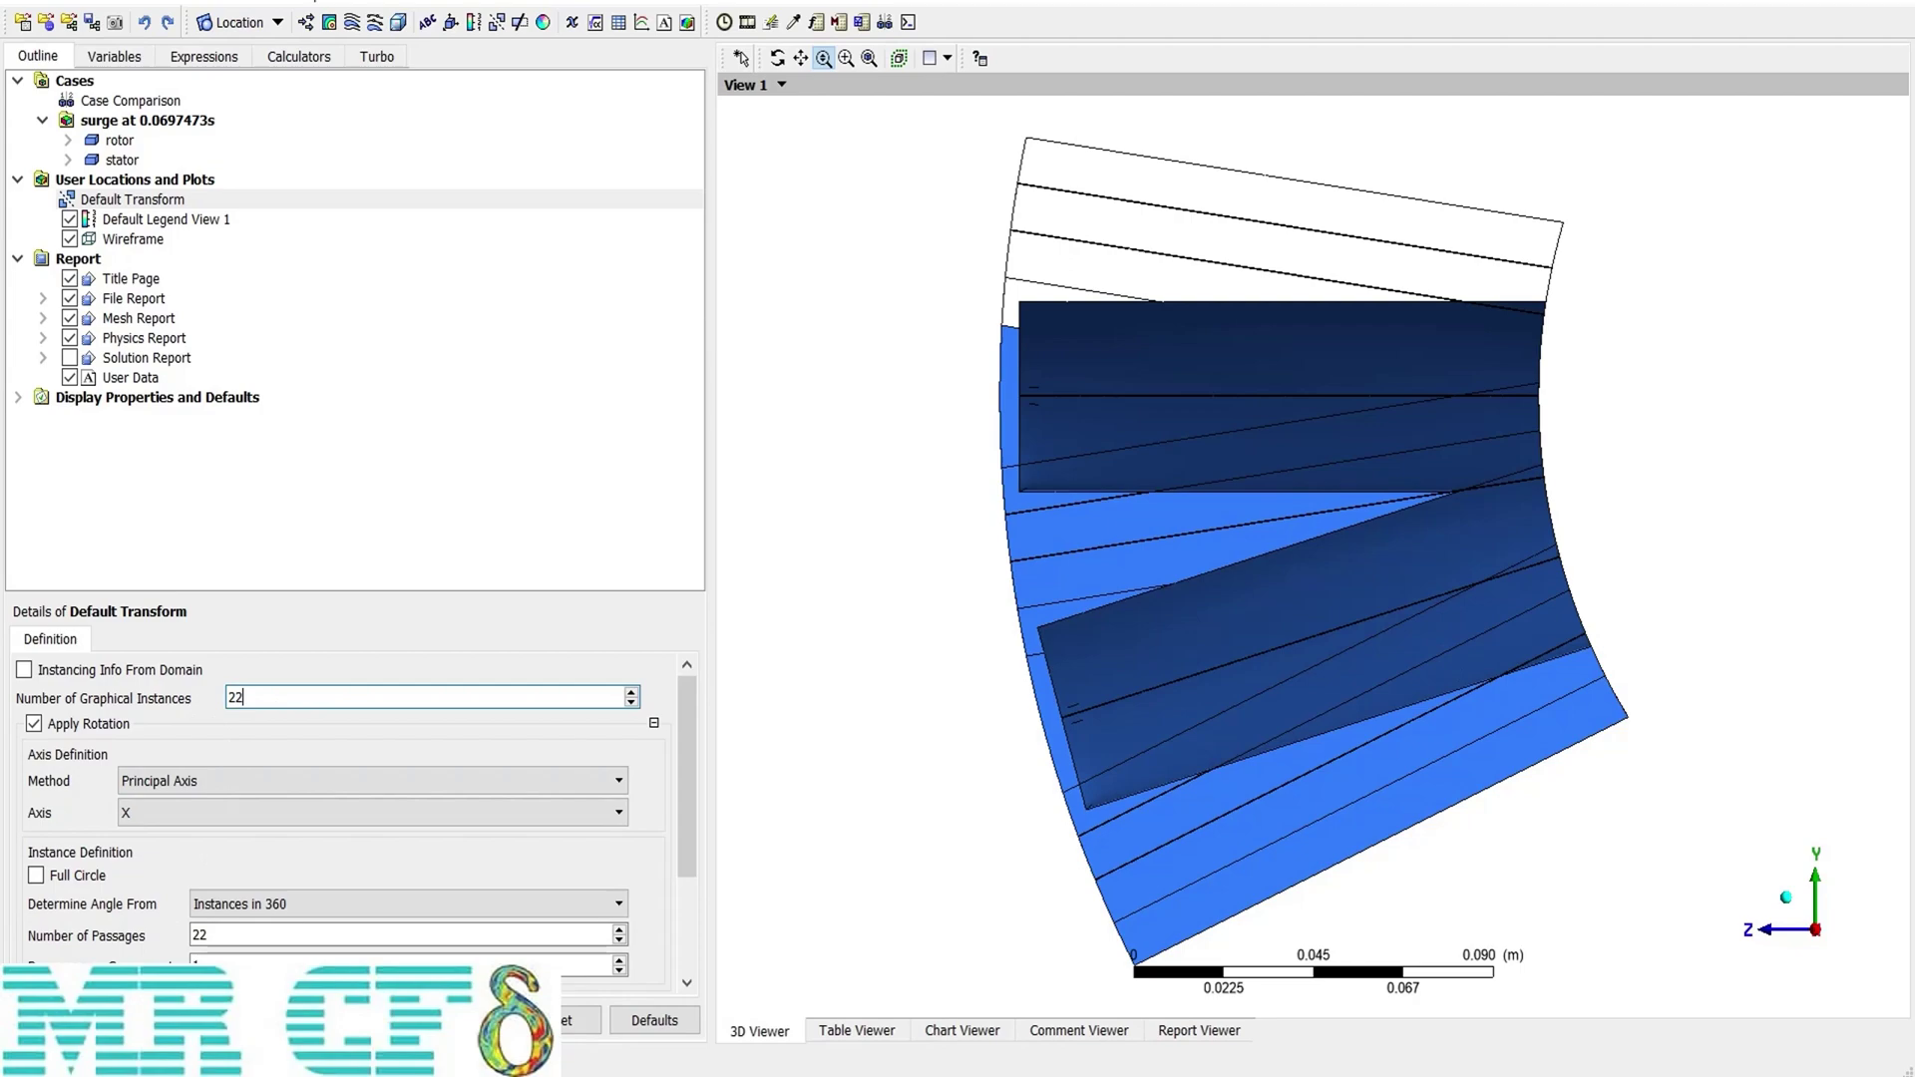
{"action": "key", "text": "Return"}
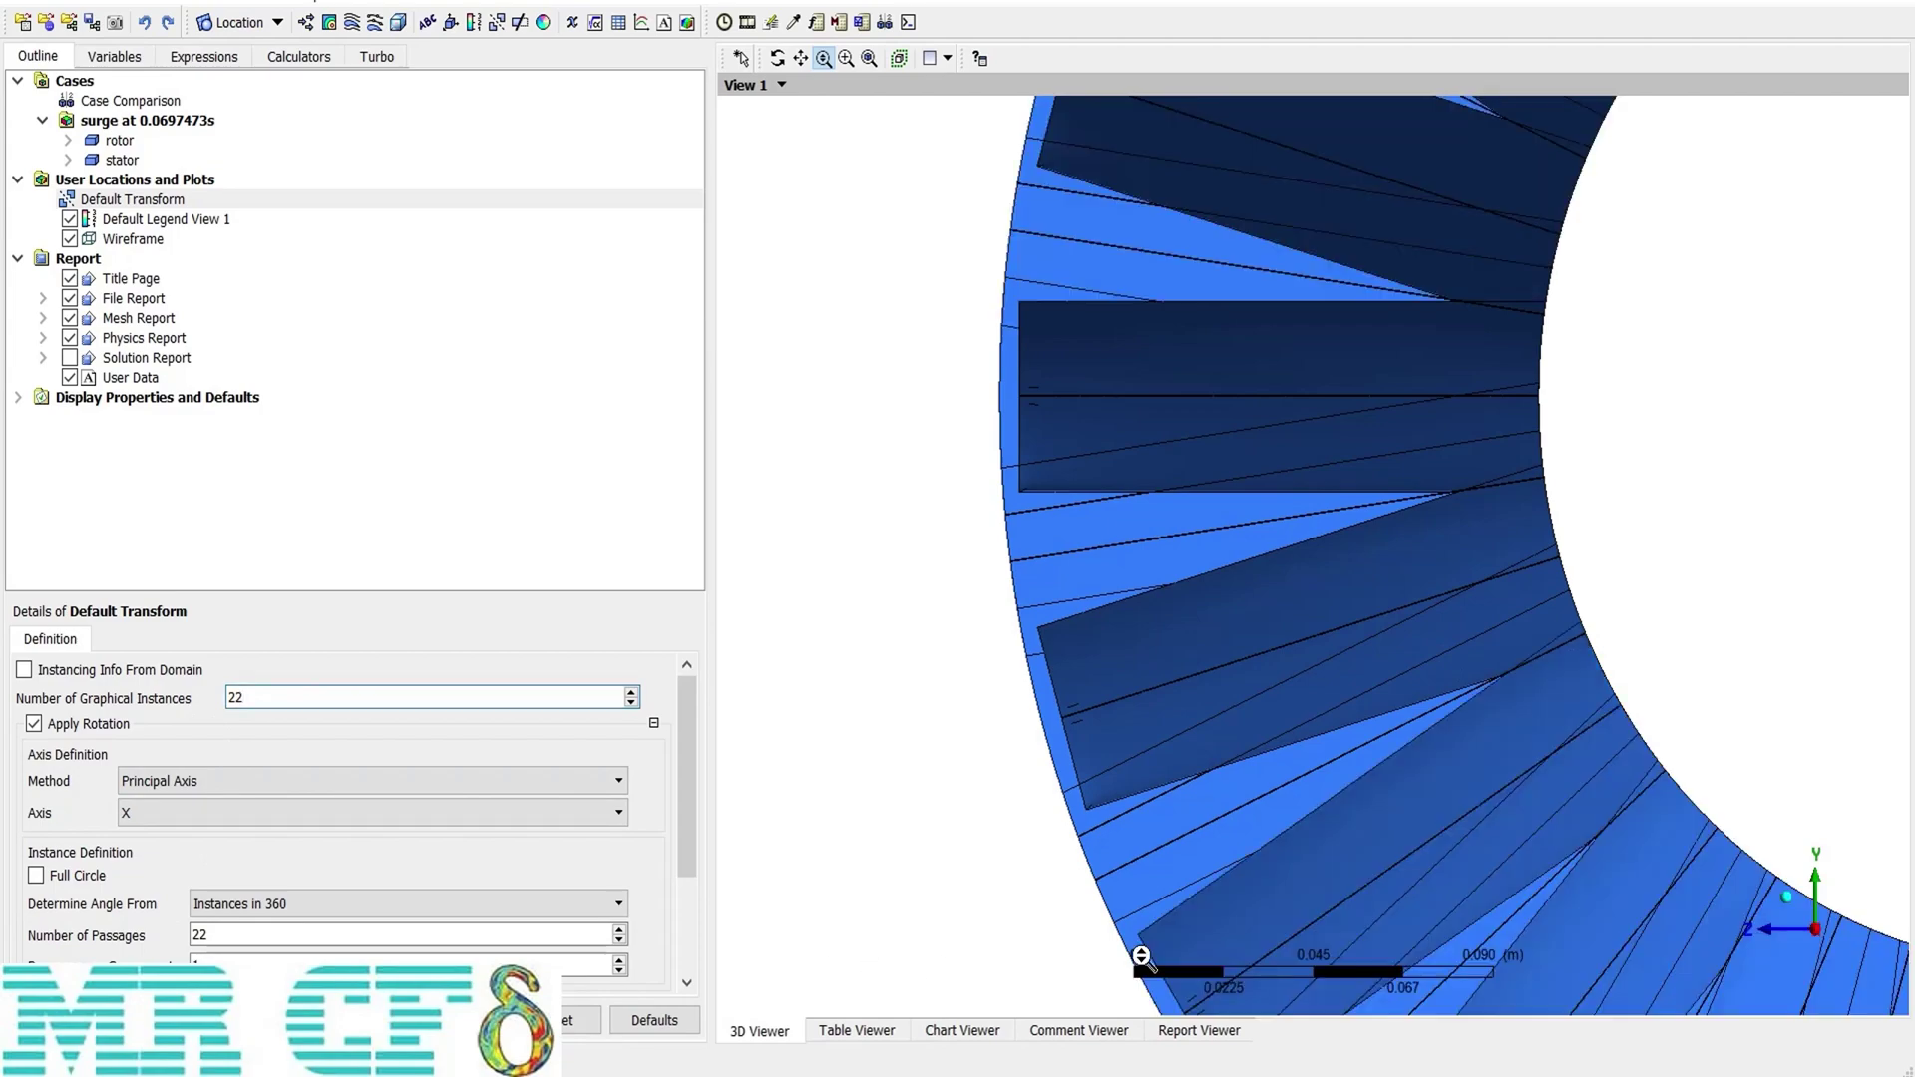
{"action": "left_click", "coordinate": [1786, 897]}
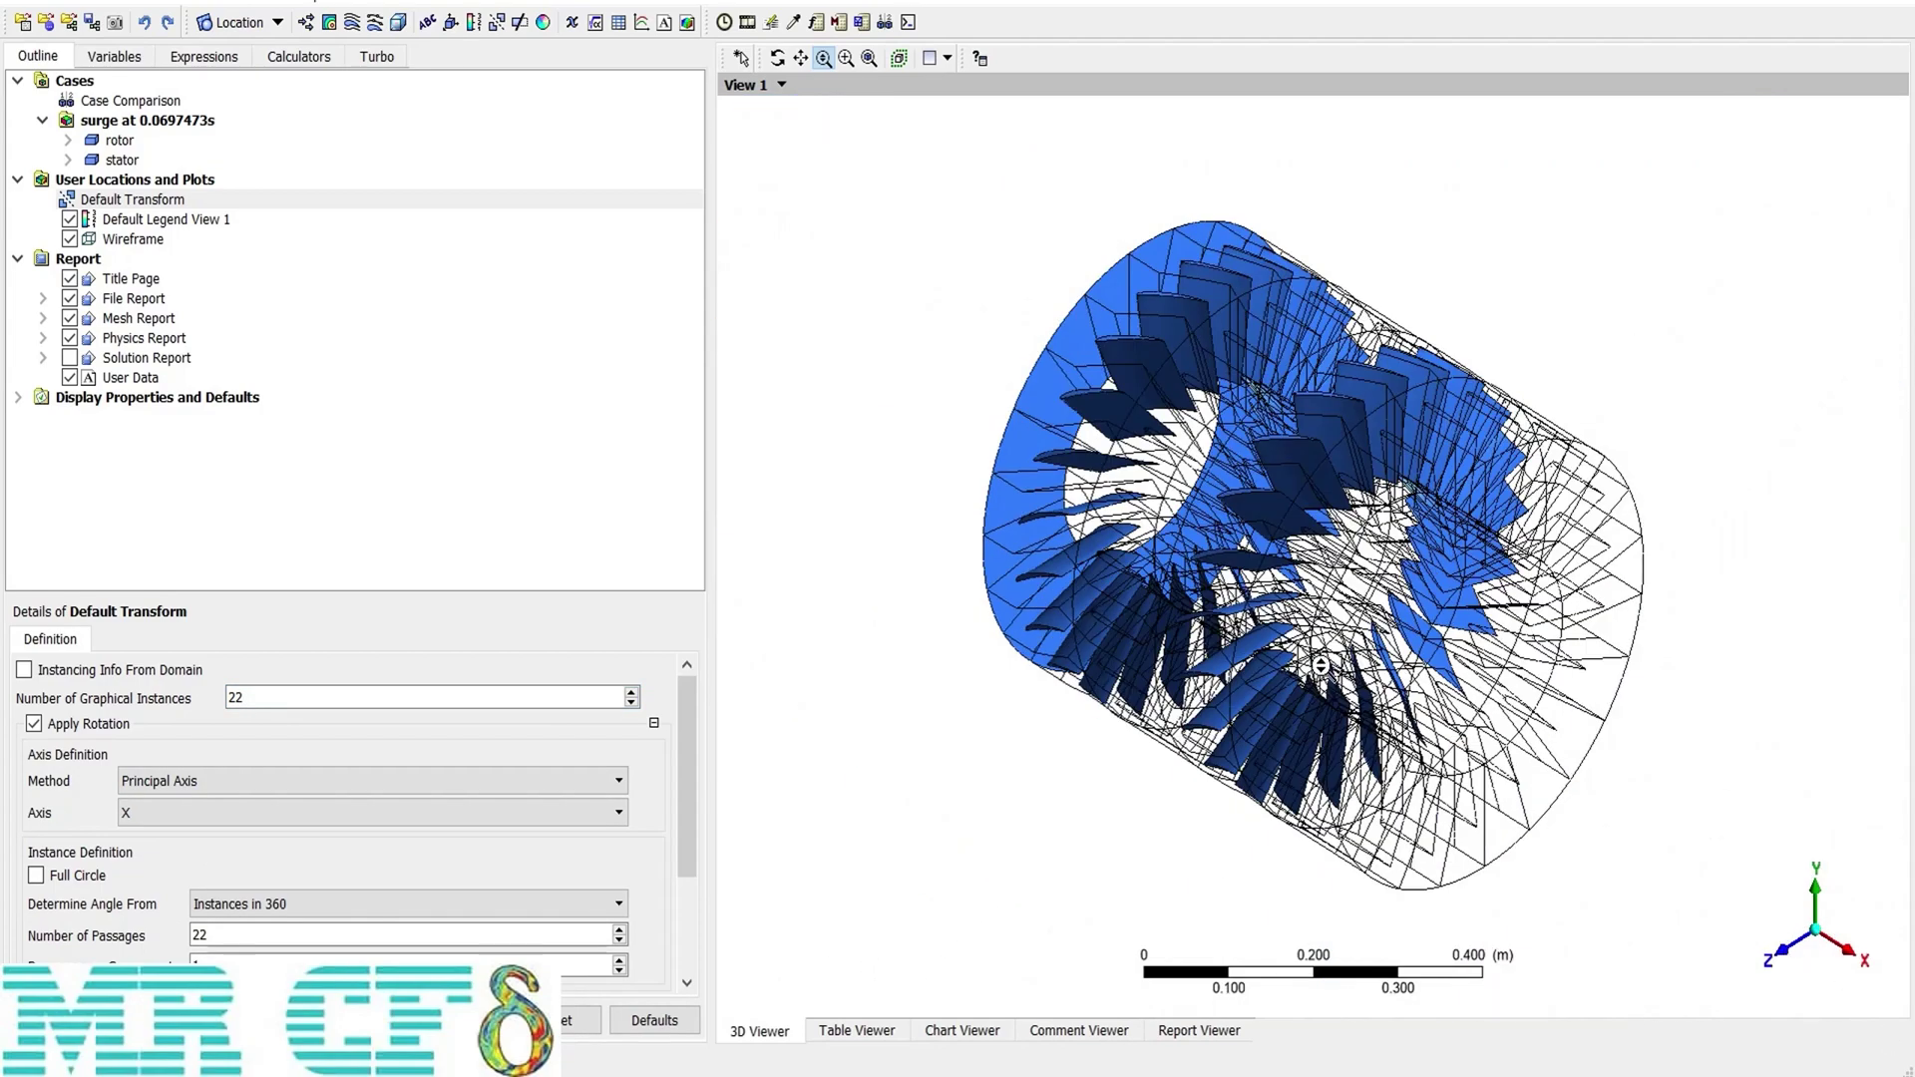
{"action": "scroll", "coordinate": [691, 776], "scroll_direction": "down", "scroll_amount": 3}
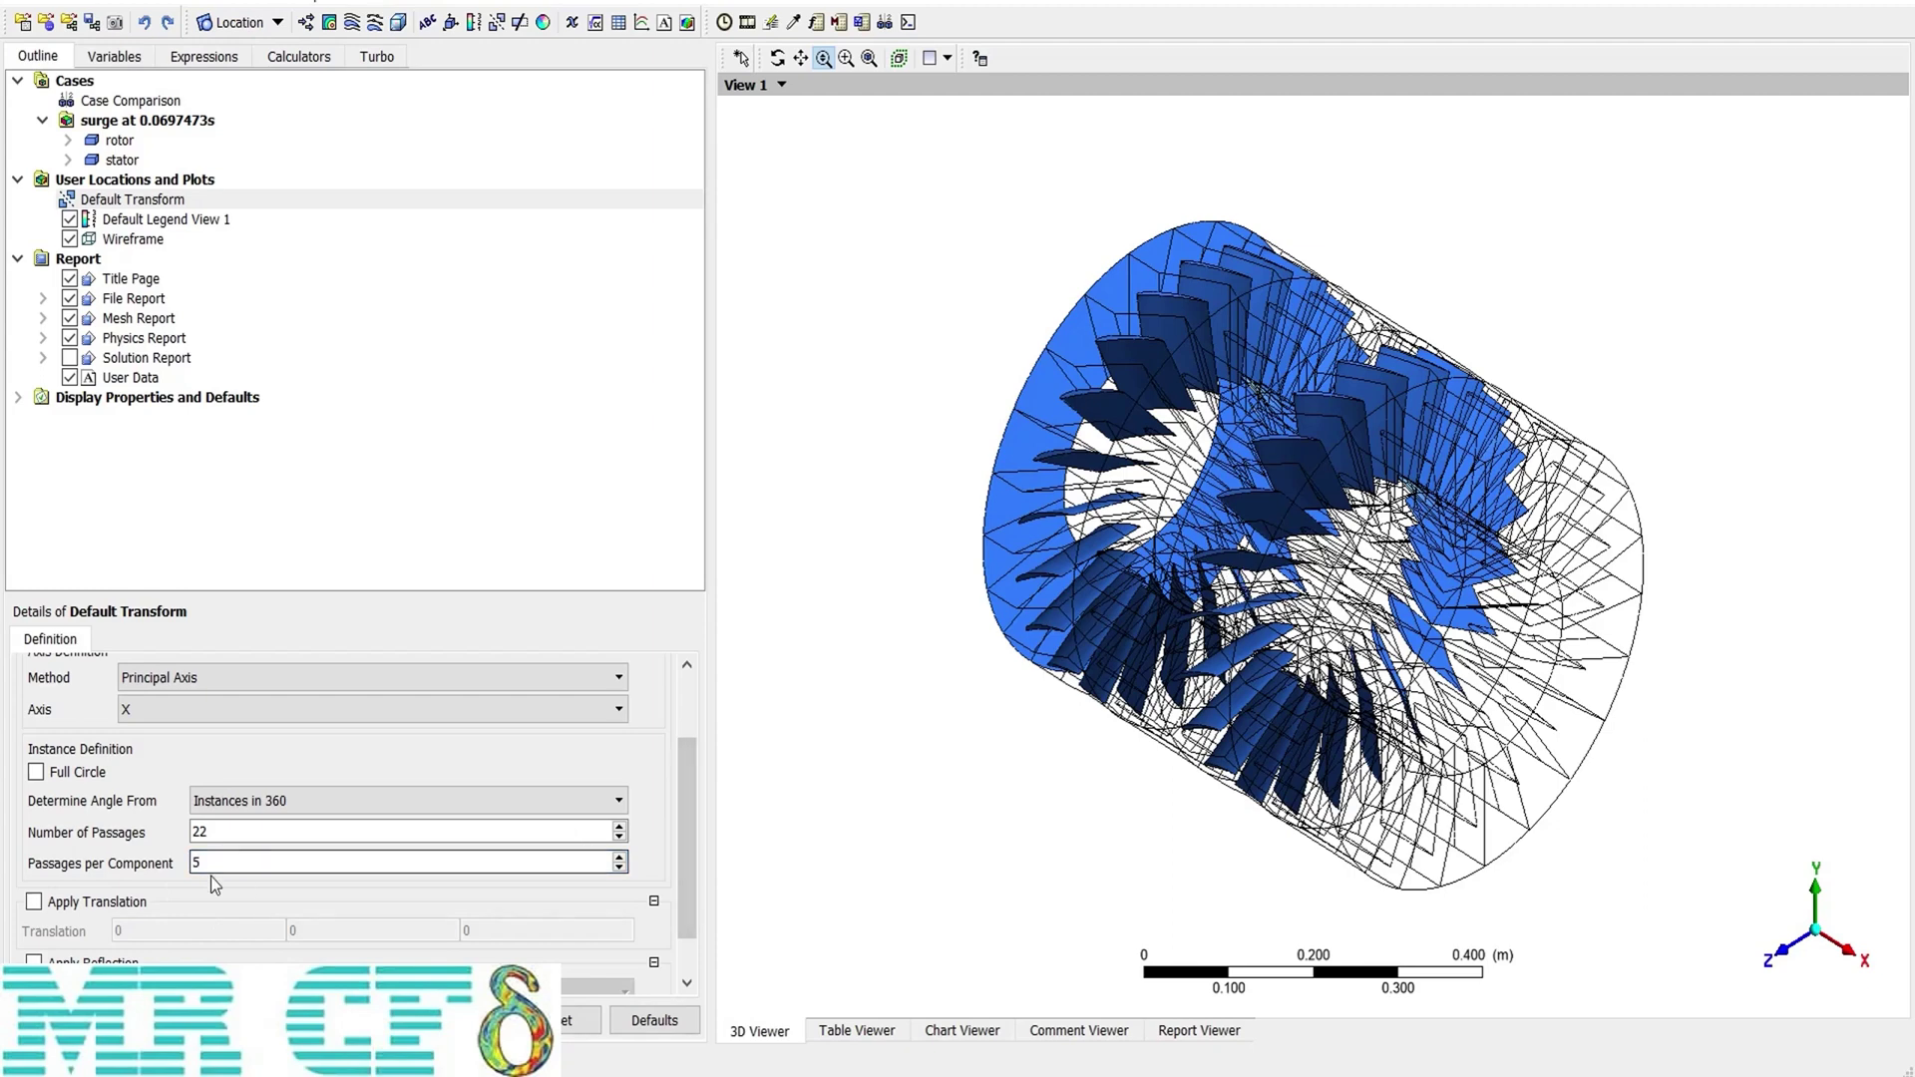
- Try 10 passages per component, then set it back to 1 to refill the 22-blade ring
{"action": "type", "text": "10"}
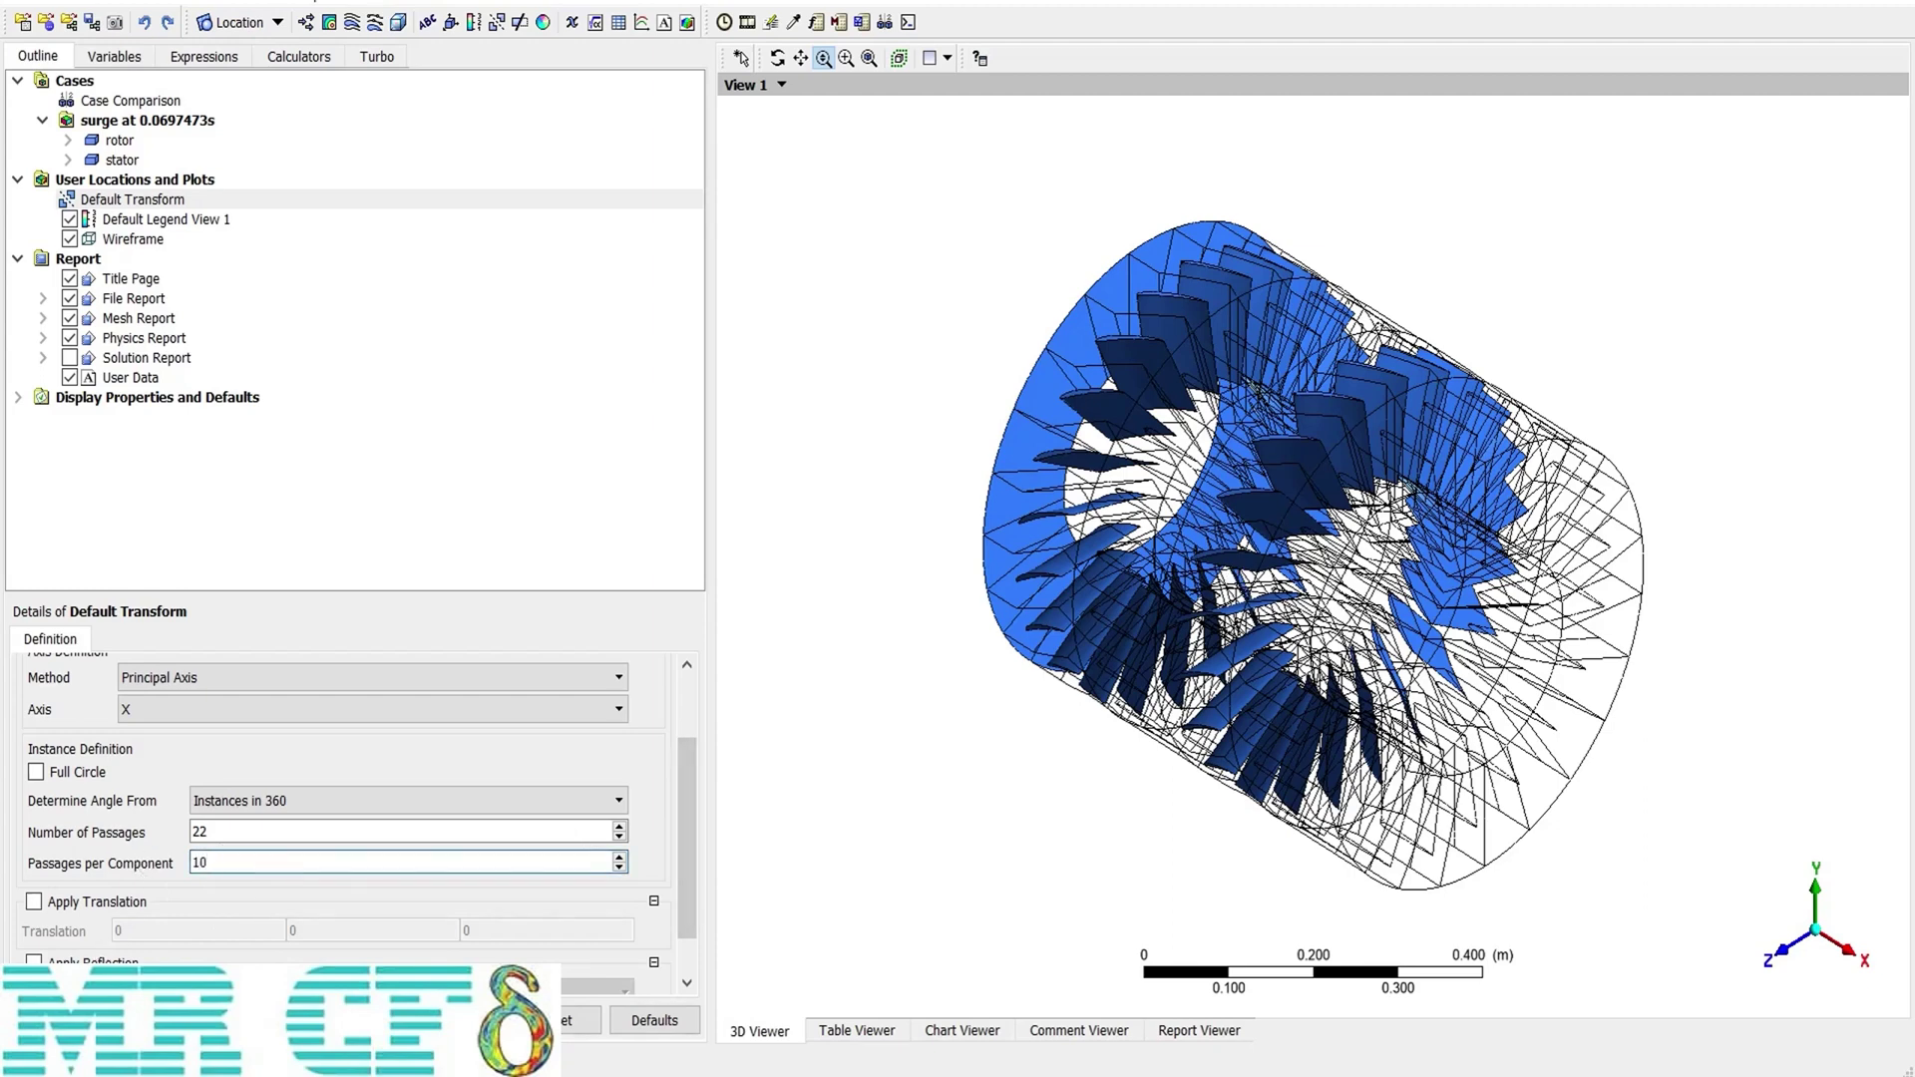
{"action": "key", "text": "Return"}
{"action": "left_click_drag", "start_coordinate": [1419, 781], "coordinate": [1382, 763]}
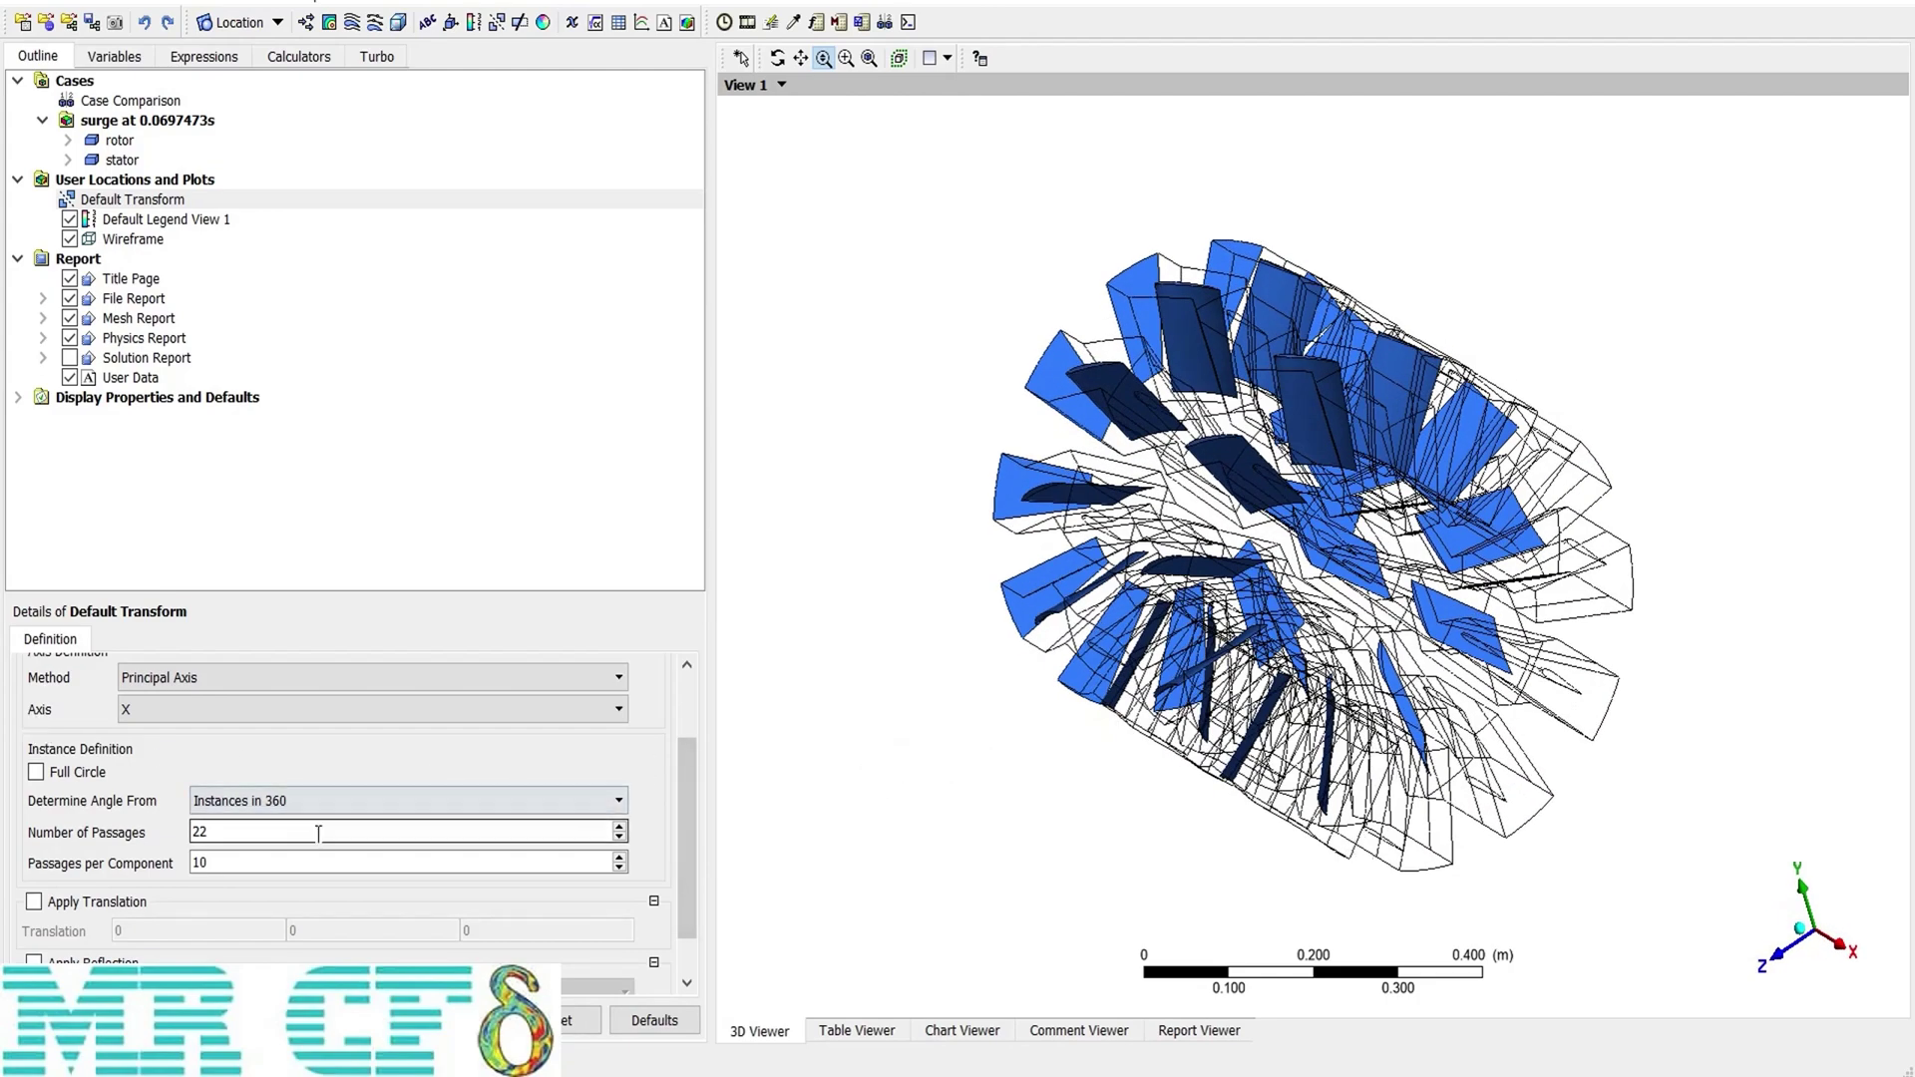
{"action": "left_click_drag", "start_coordinate": [245, 862], "coordinate": [195, 863]}
{"action": "type", "text": "1"}
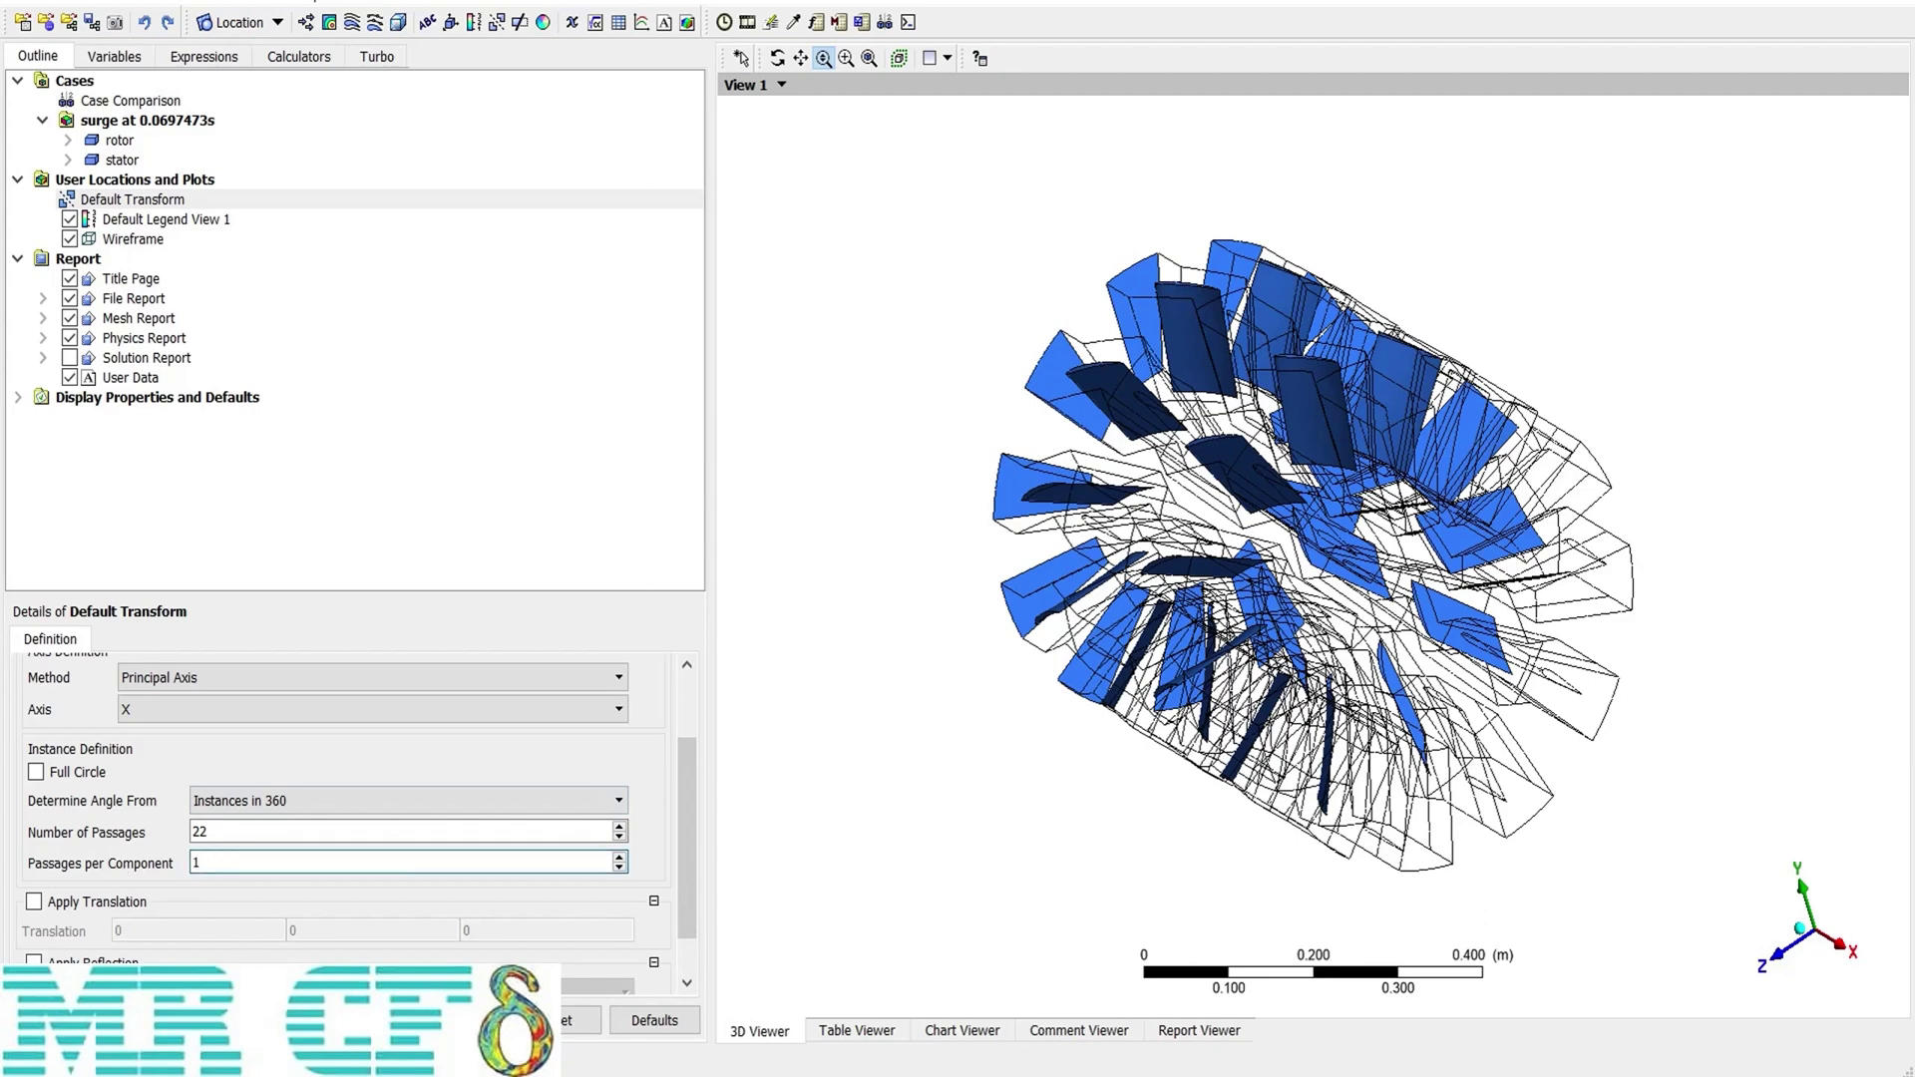
{"action": "key", "text": "Return"}
{"action": "left_click_drag", "start_coordinate": [699, 901], "coordinate": [697, 824]}
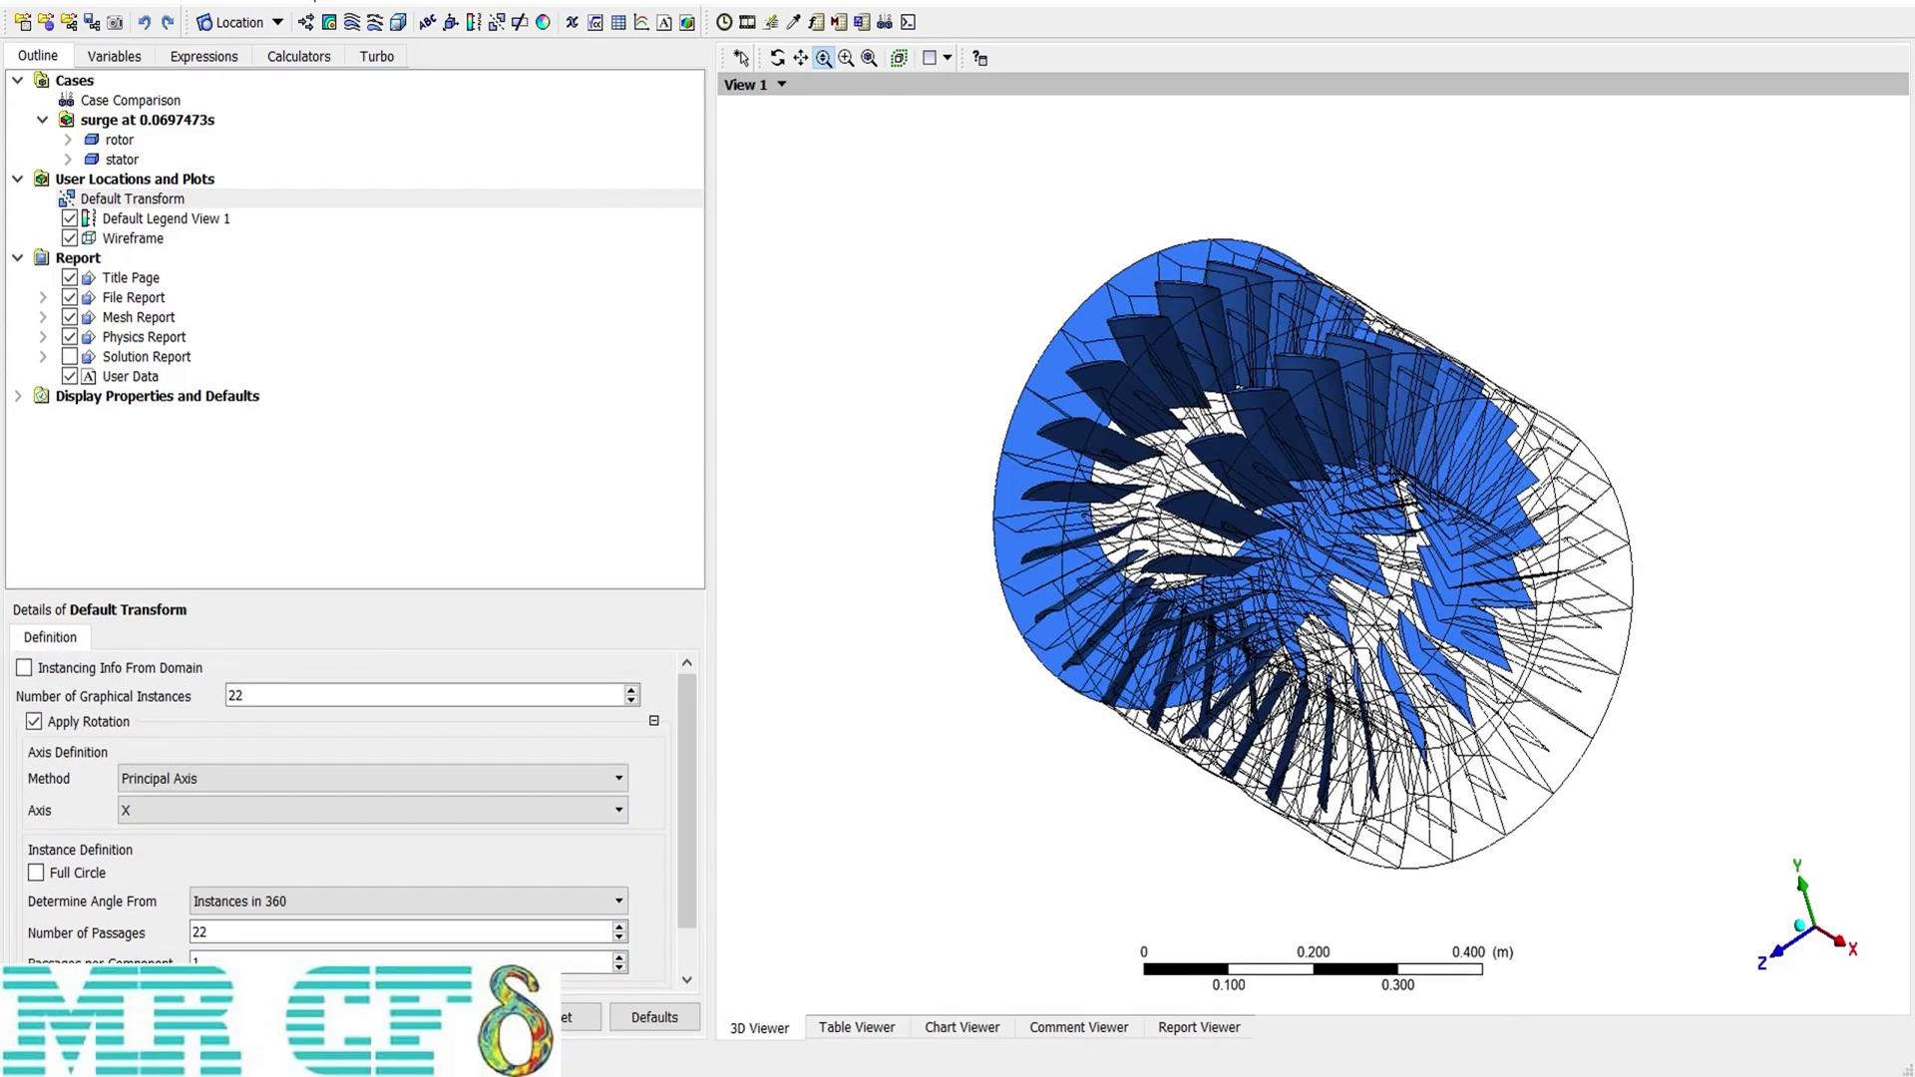
{"action": "scroll", "coordinate": [299, 818], "scroll_direction": "down", "scroll_amount": 1}
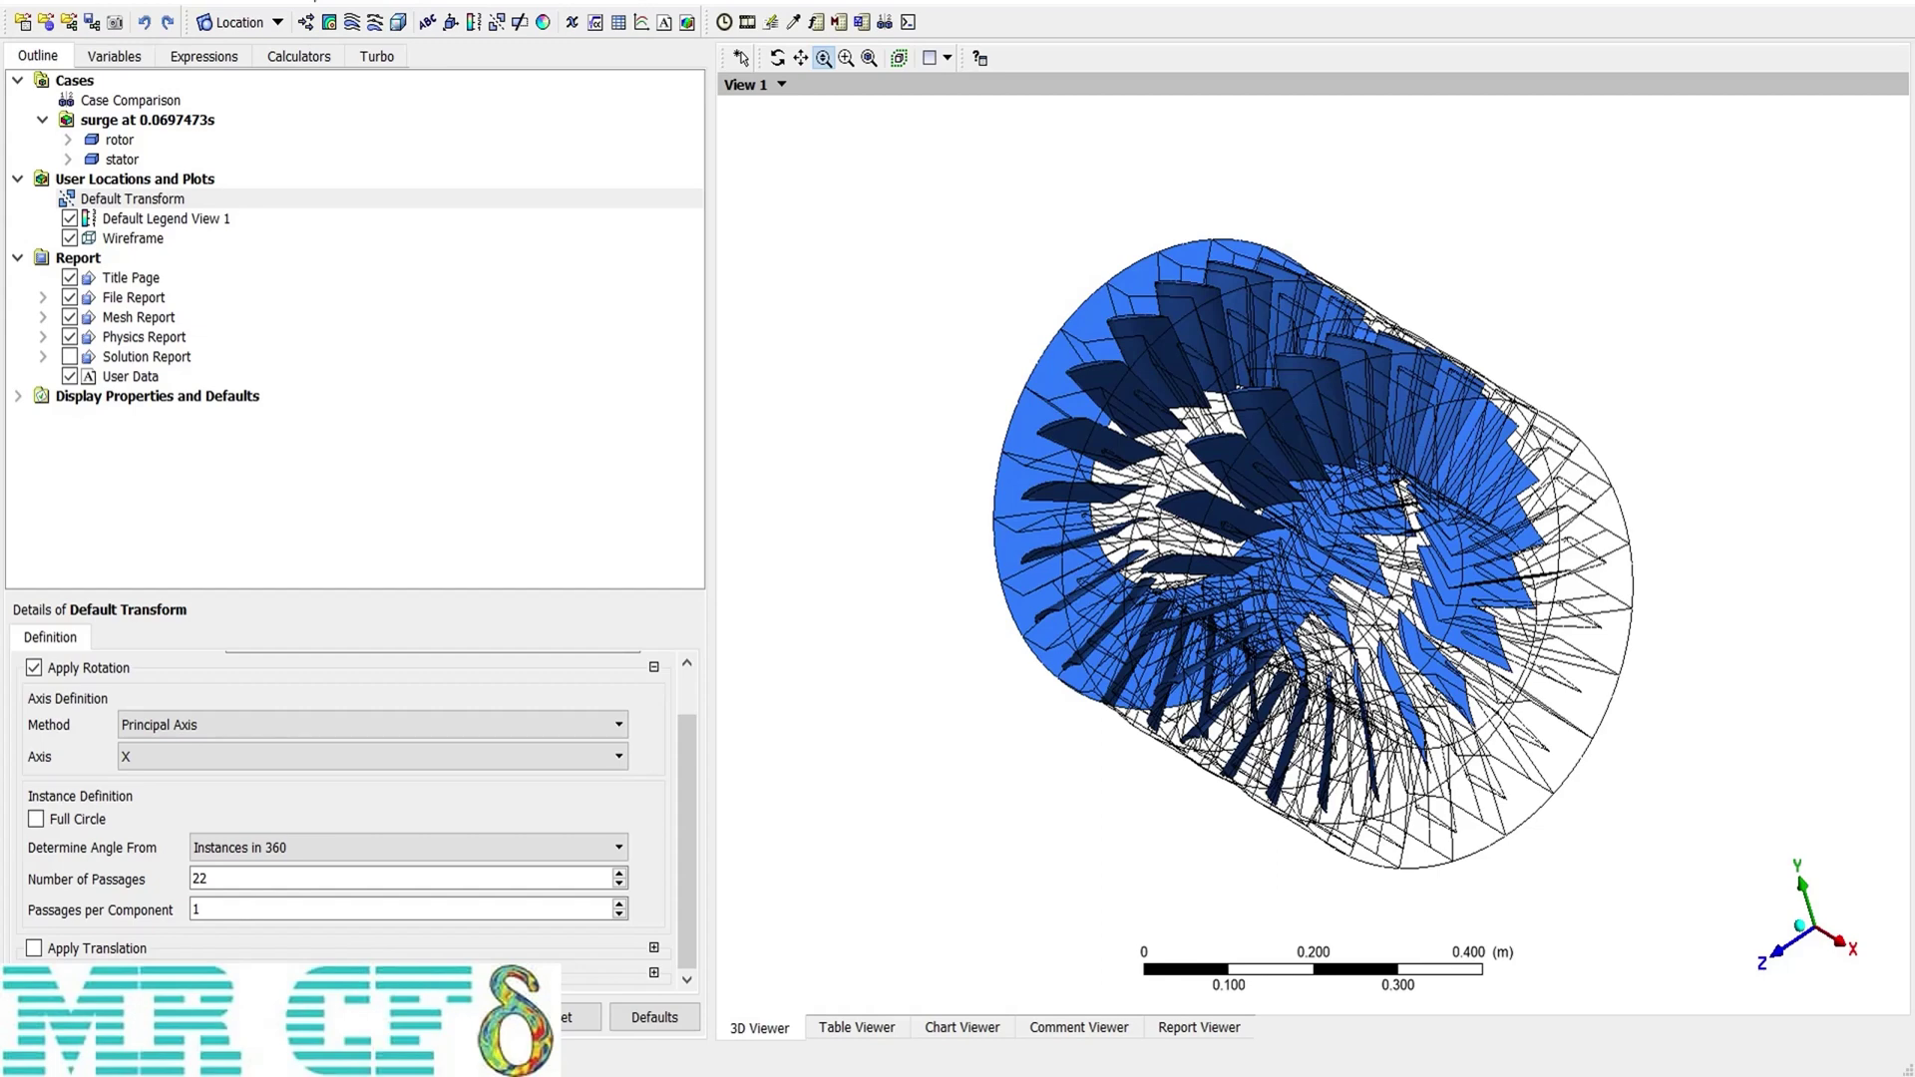
- Enable Apply Reflection with the method set to YZ Plane
{"action": "left_click", "coordinate": [654, 973]}
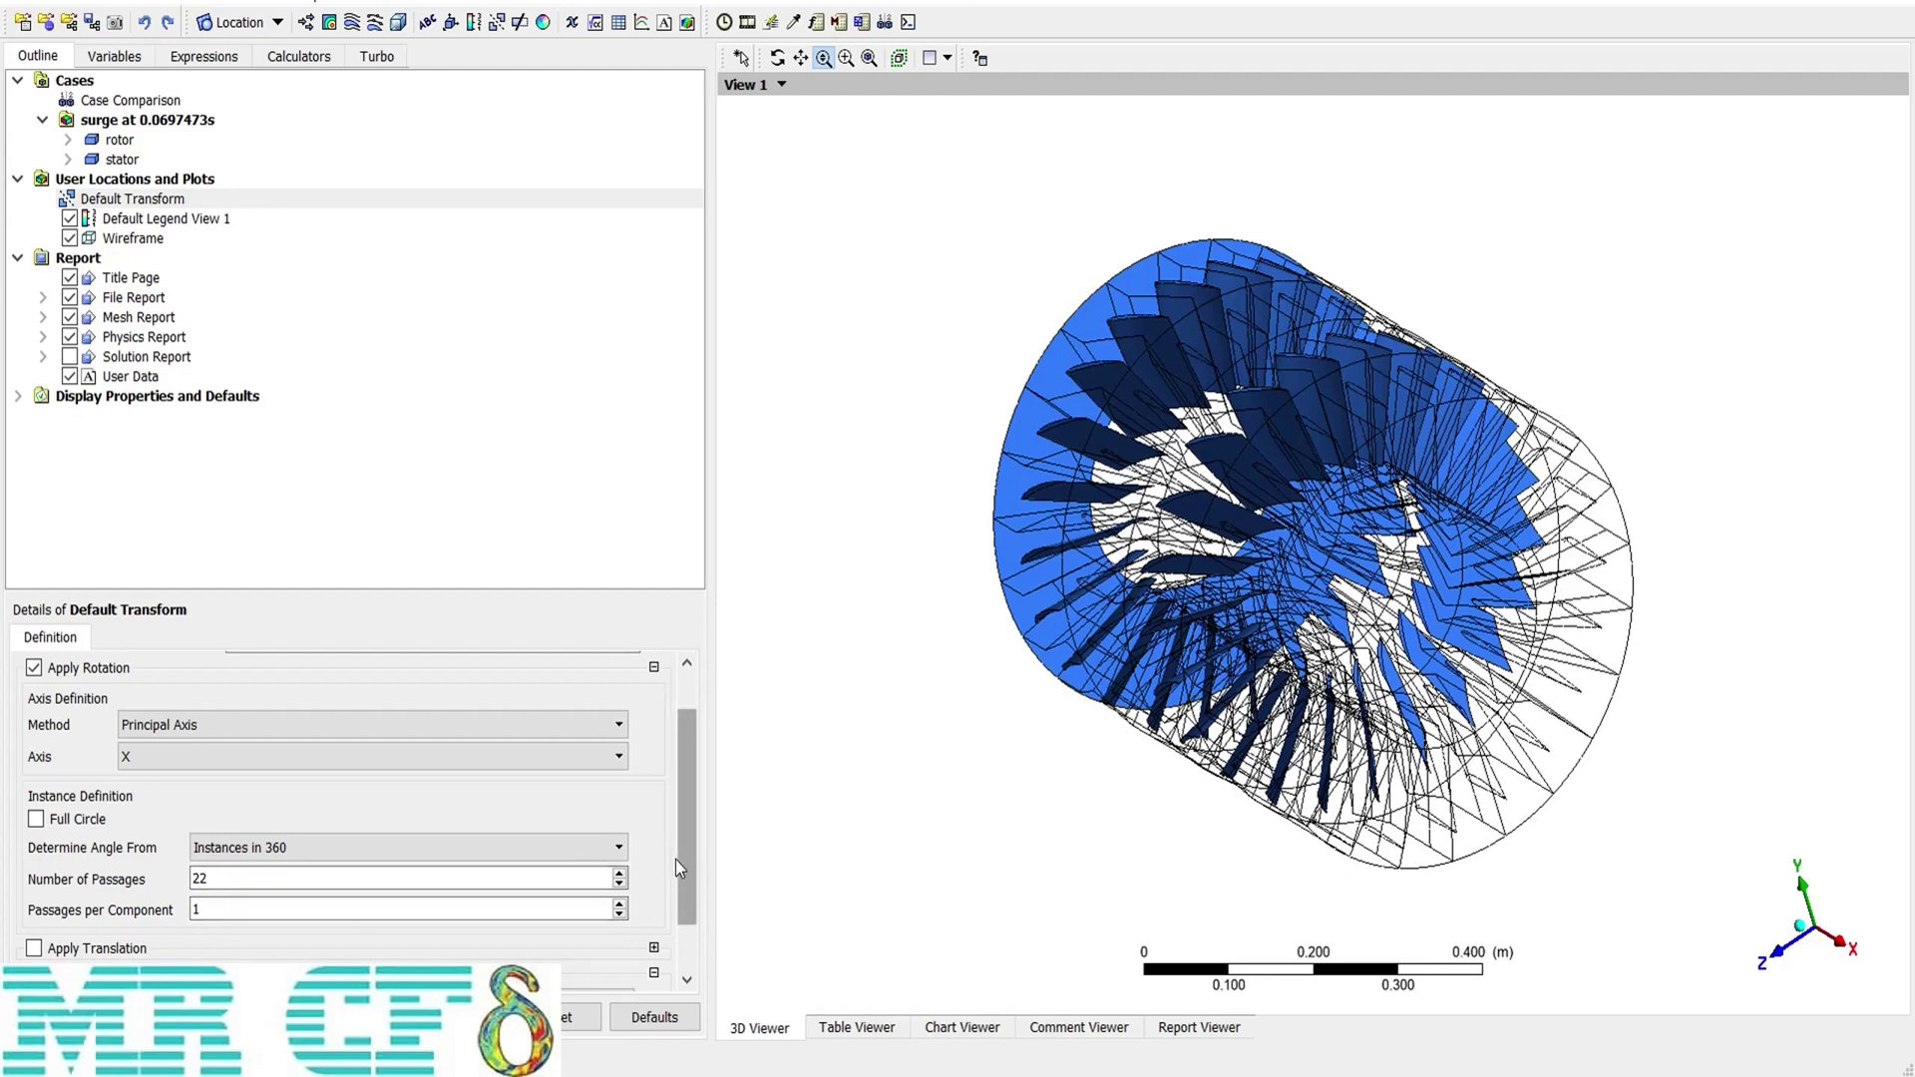
{"action": "scroll", "coordinate": [670, 914], "scroll_direction": "down", "scroll_amount": 2}
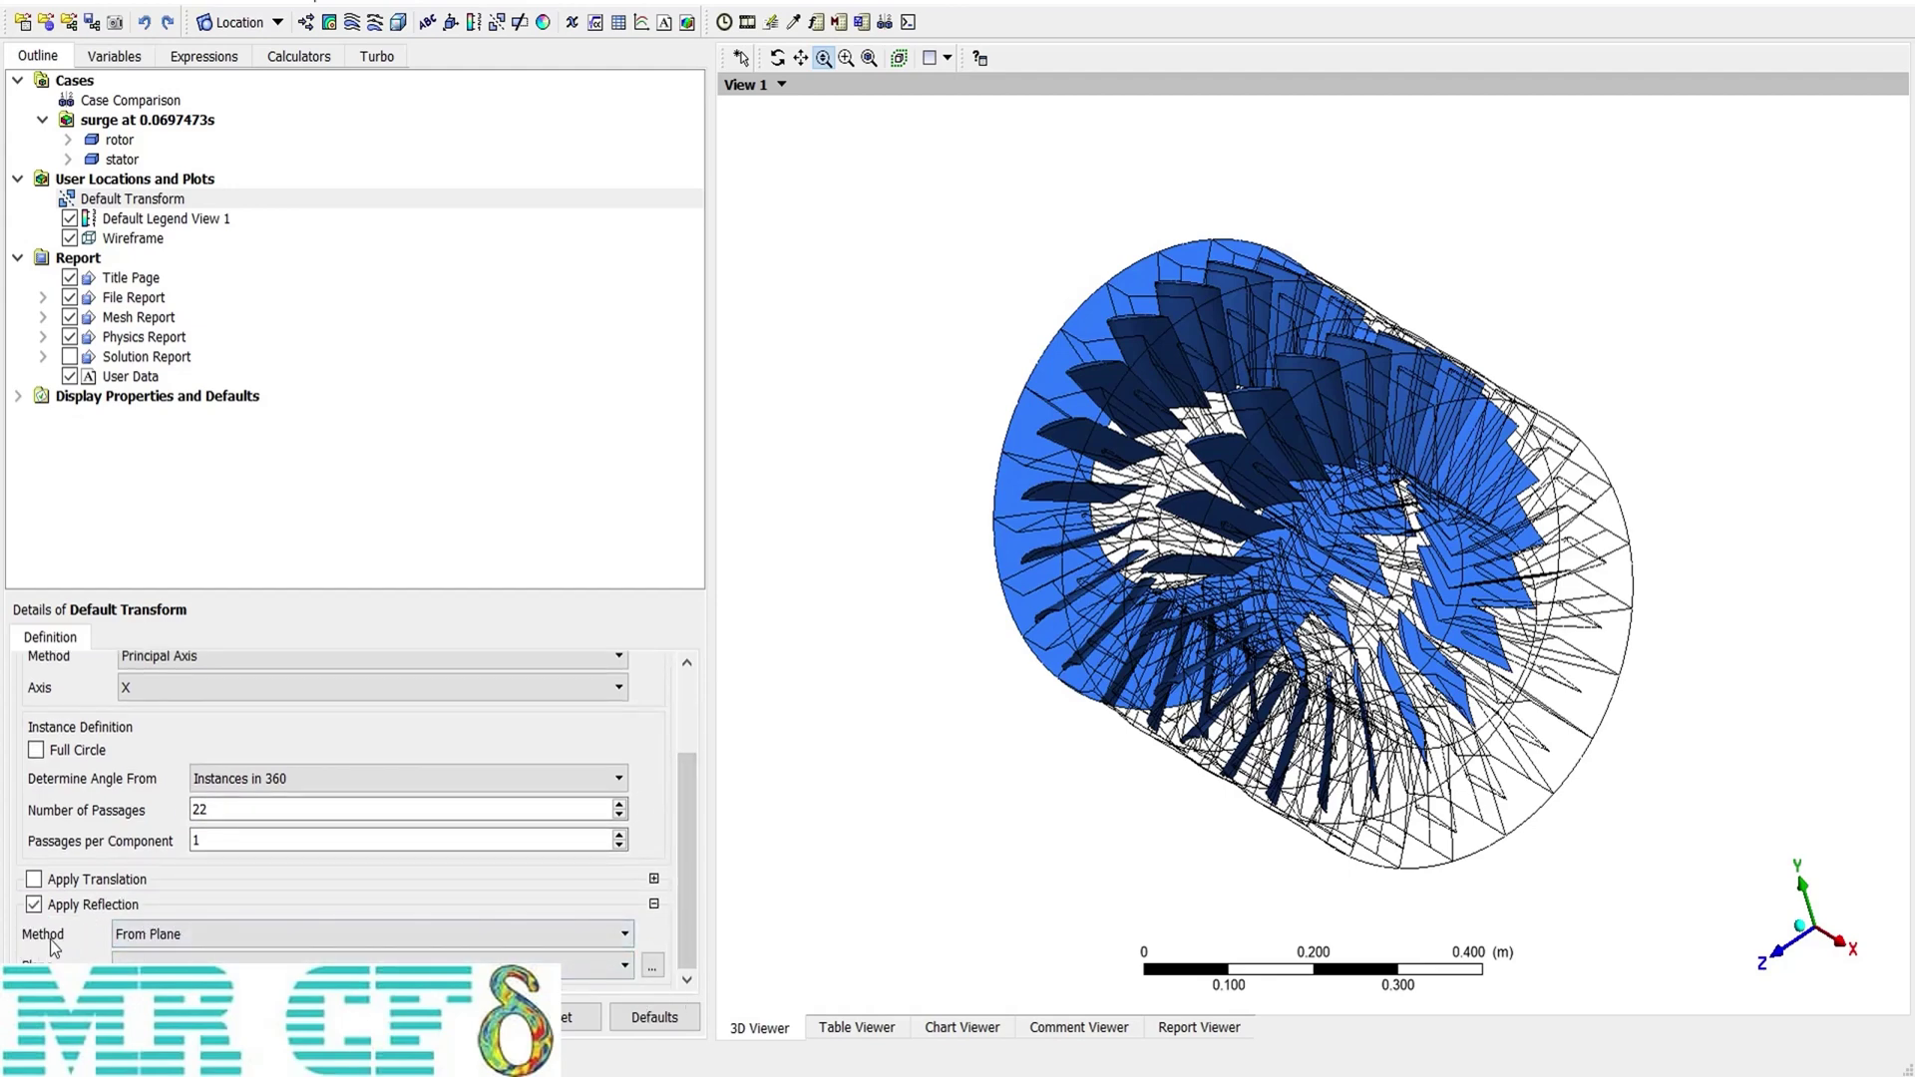
{"action": "left_click", "coordinate": [188, 936]}
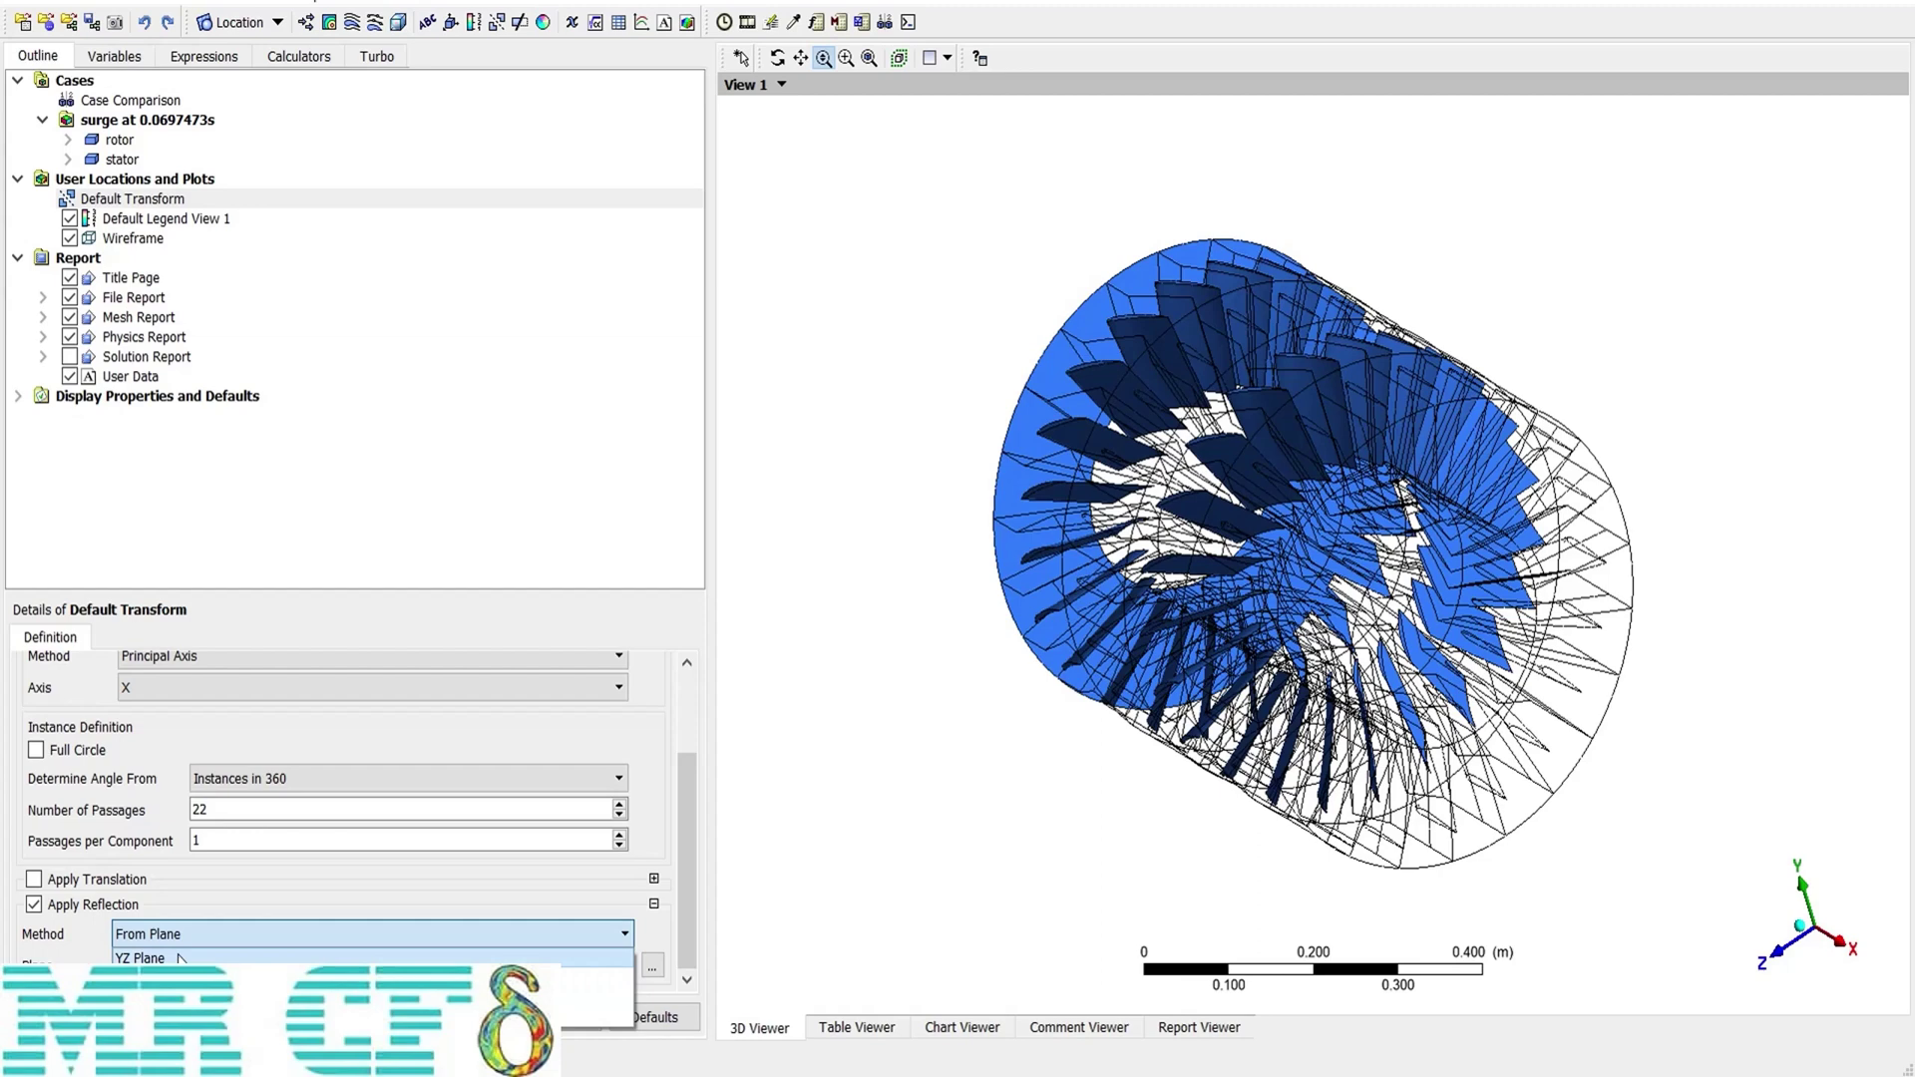
{"action": "key", "text": "Down"}
{"action": "key", "text": "Return"}
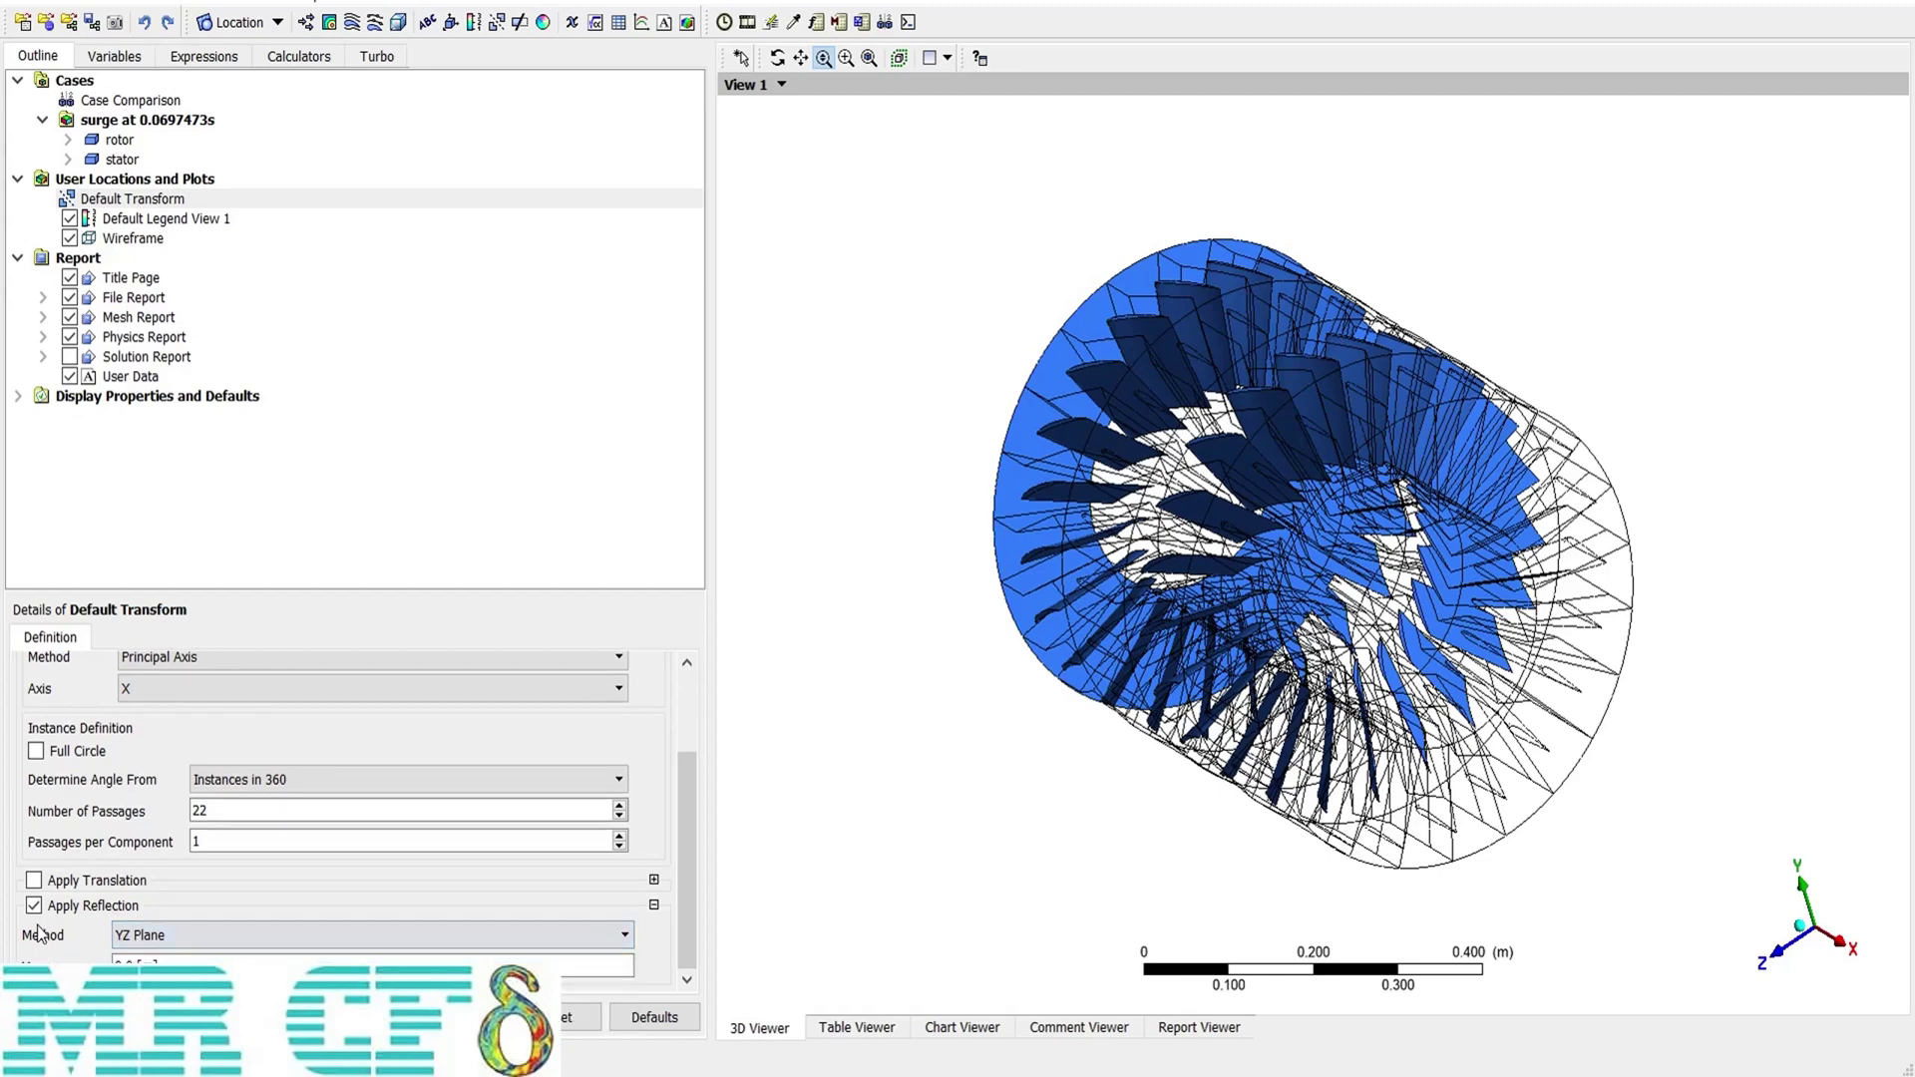